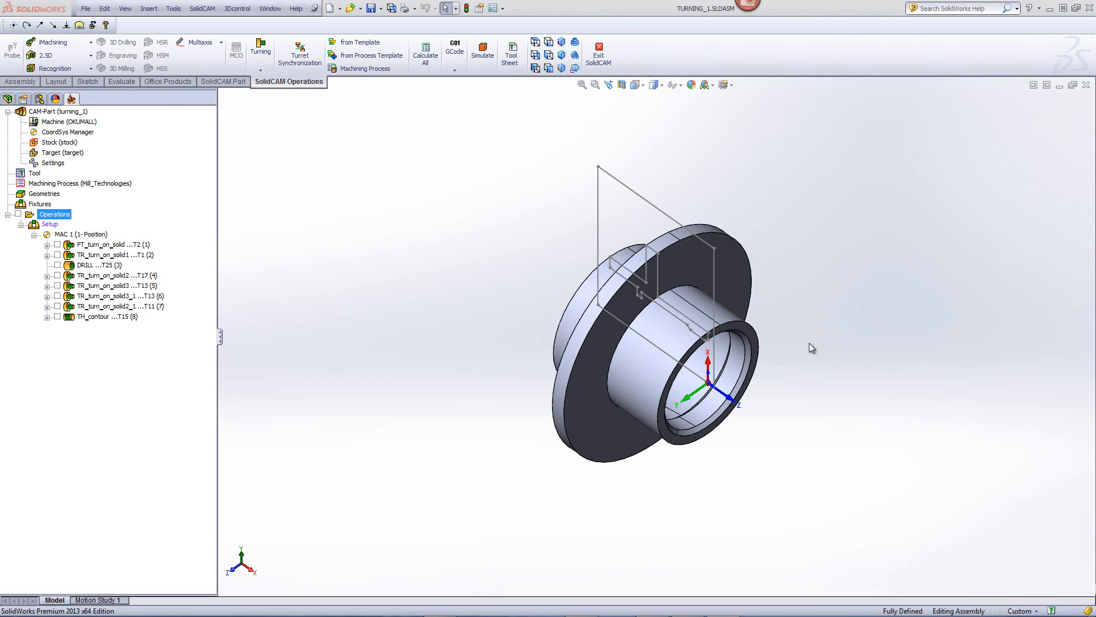
Open a new fixture definition to view the standard chuck clamping fixture positioned on the turned part
middle_drag(809, 342, 837, 302)
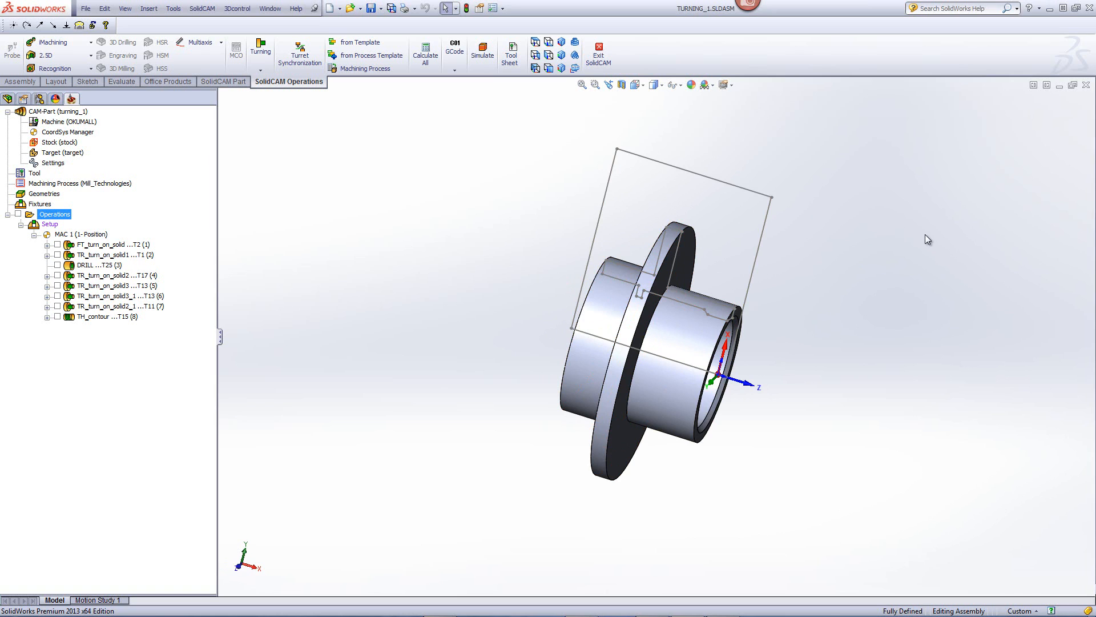
middle_drag(925, 234, 912, 197)
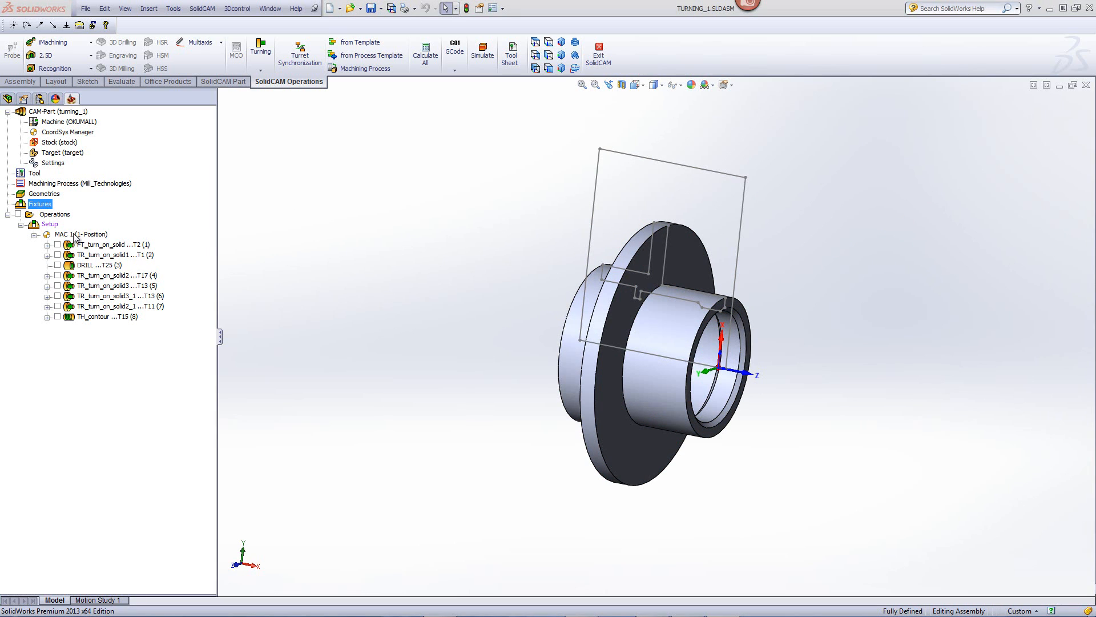
right_click(38, 203)
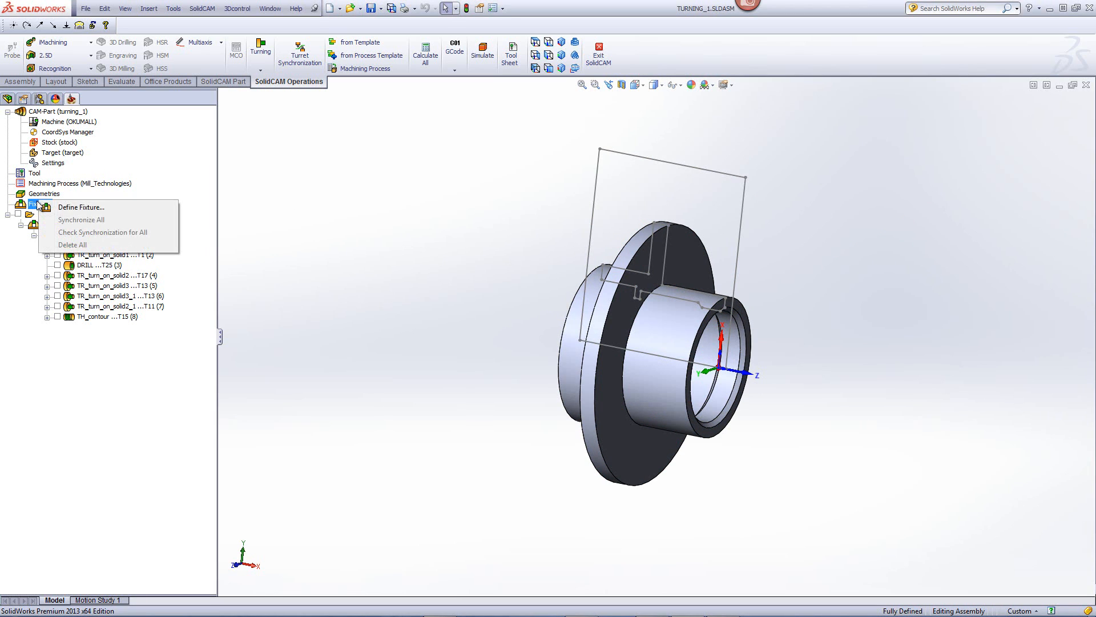
click(78, 208)
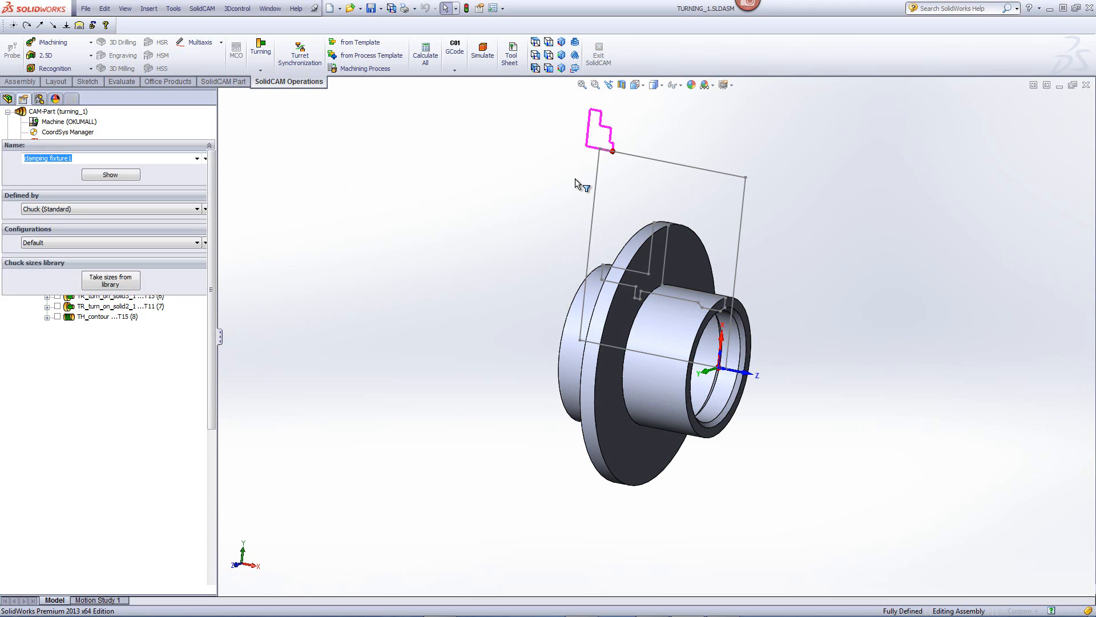
click(575, 68)
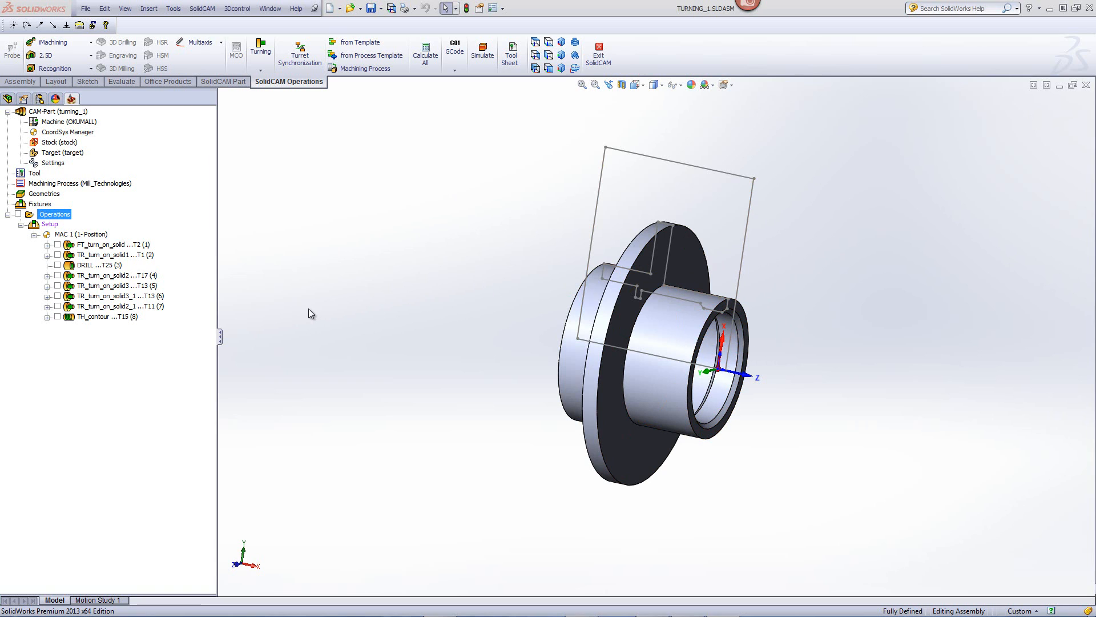
Inspect the face turning operation FT_turn_on_solid: display its geometry and check the start and end extension settings
double_click(95, 245)
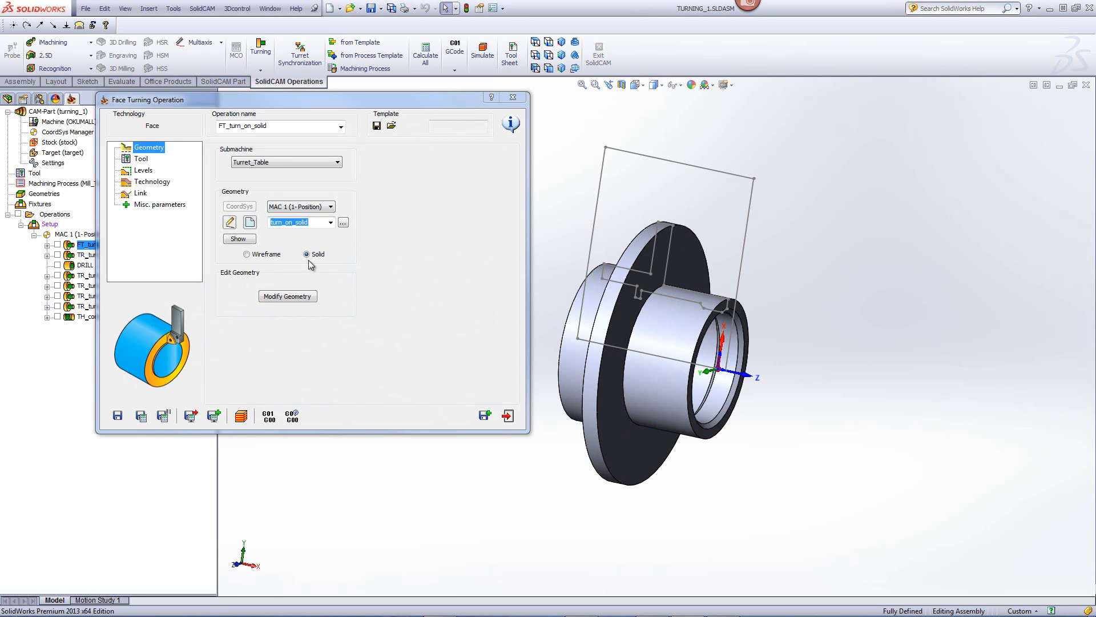
click(239, 239)
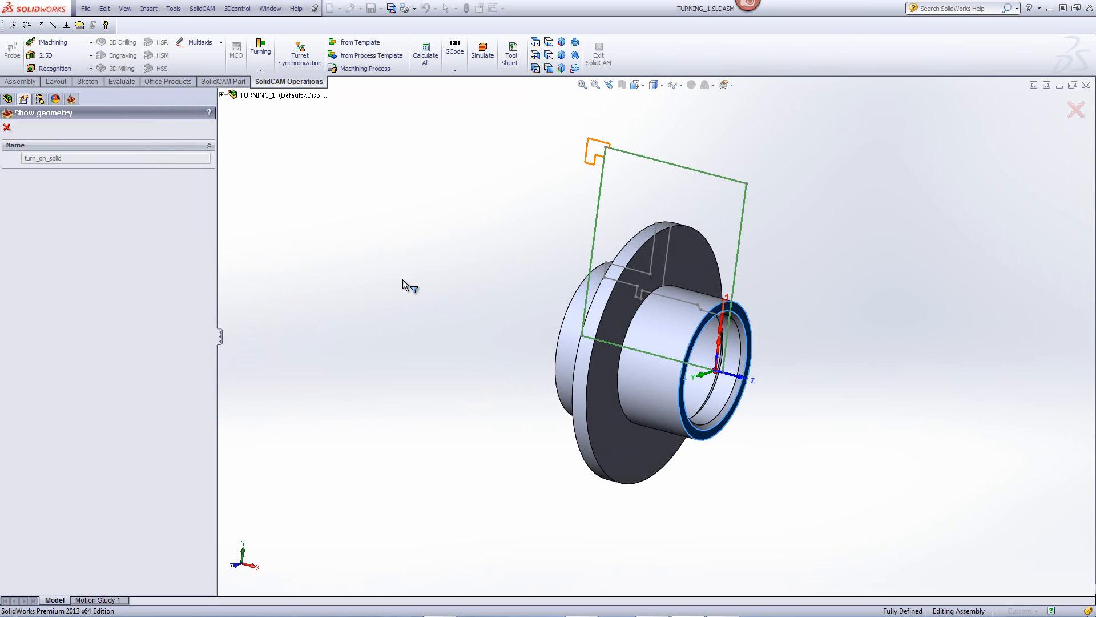
click(7, 127)
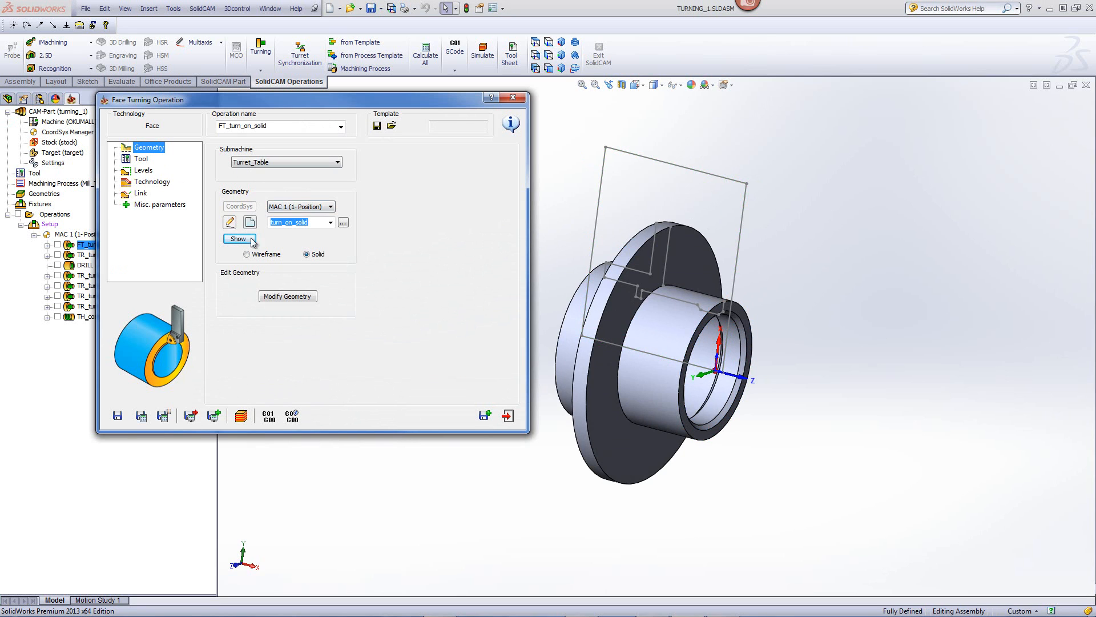
click(288, 297)
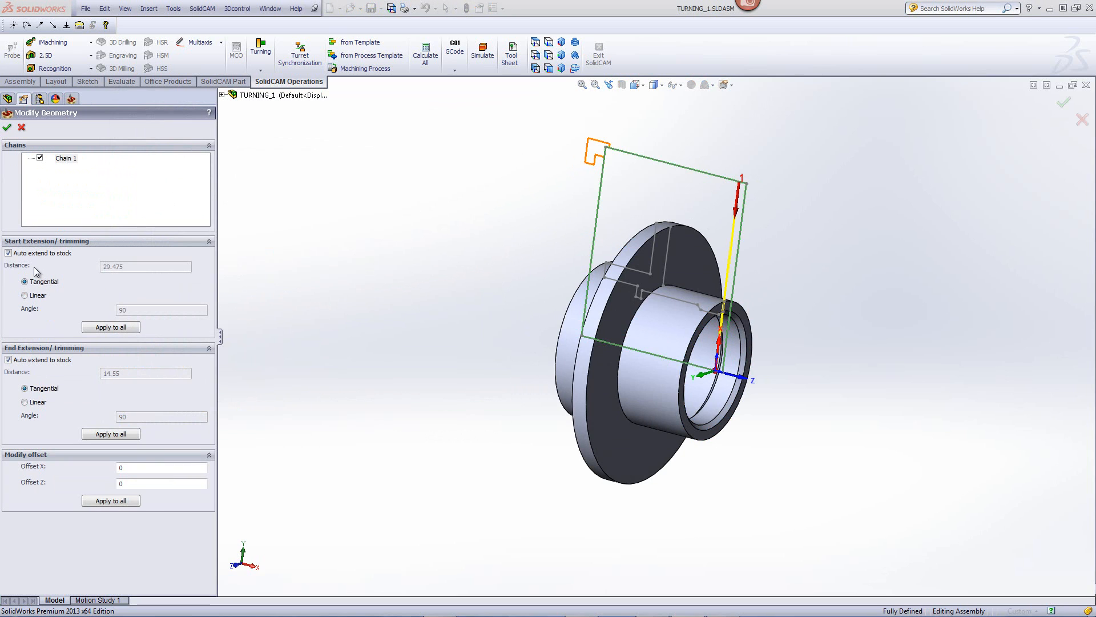
middle_drag(675, 217, 720, 215)
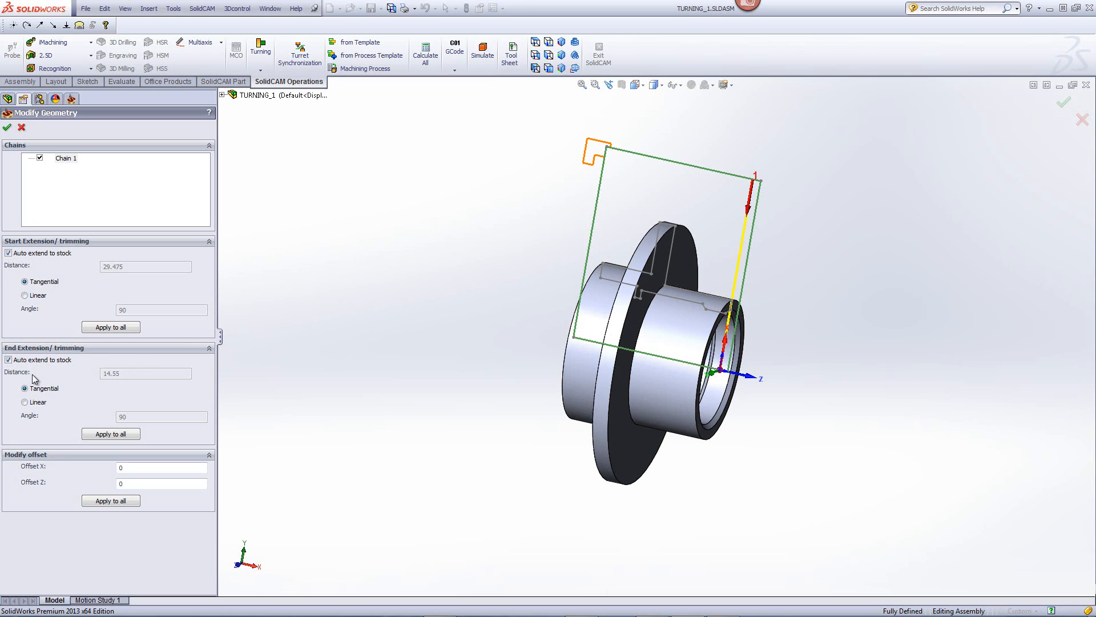
click(7, 127)
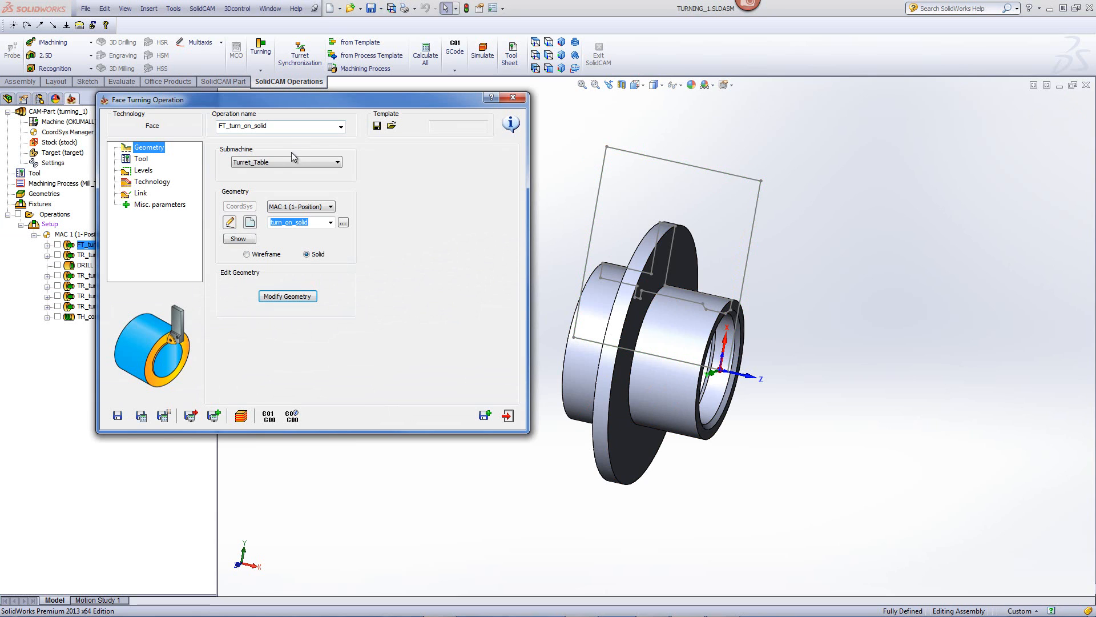
Review the face turning operation's tool and technology settings, leaving the rough type on Stairs
click(142, 160)
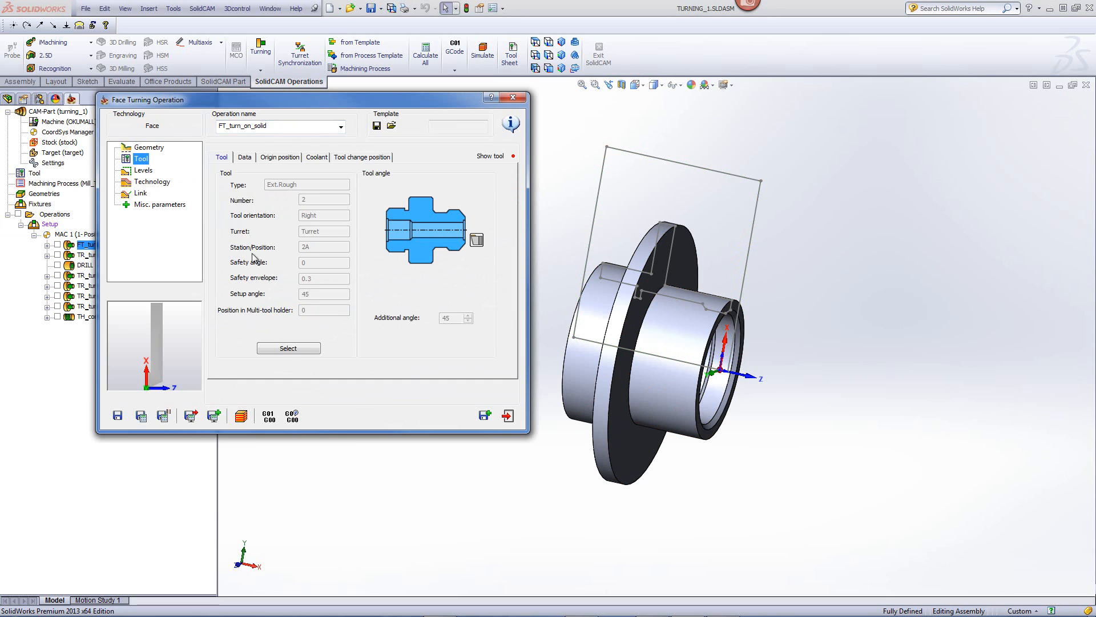
click(288, 348)
click(146, 183)
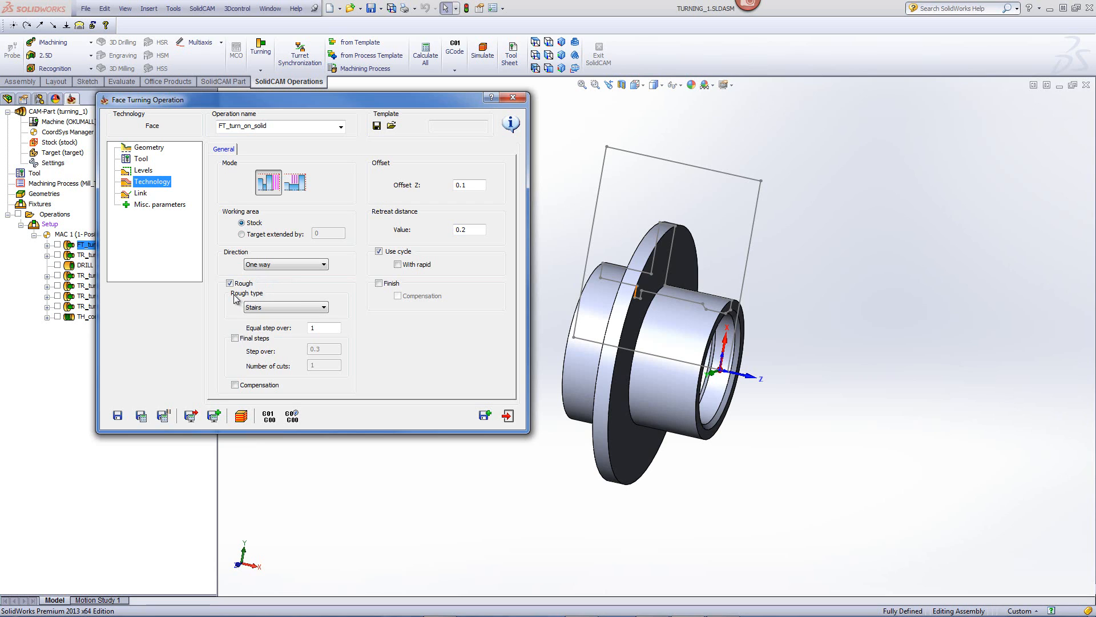
click(284, 307)
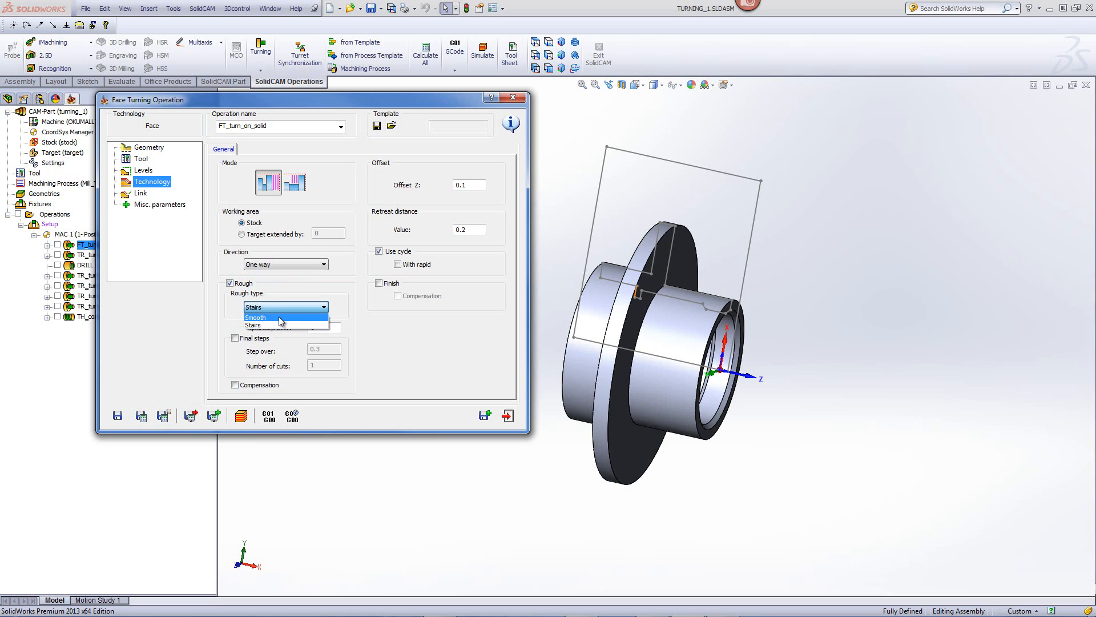
click(278, 324)
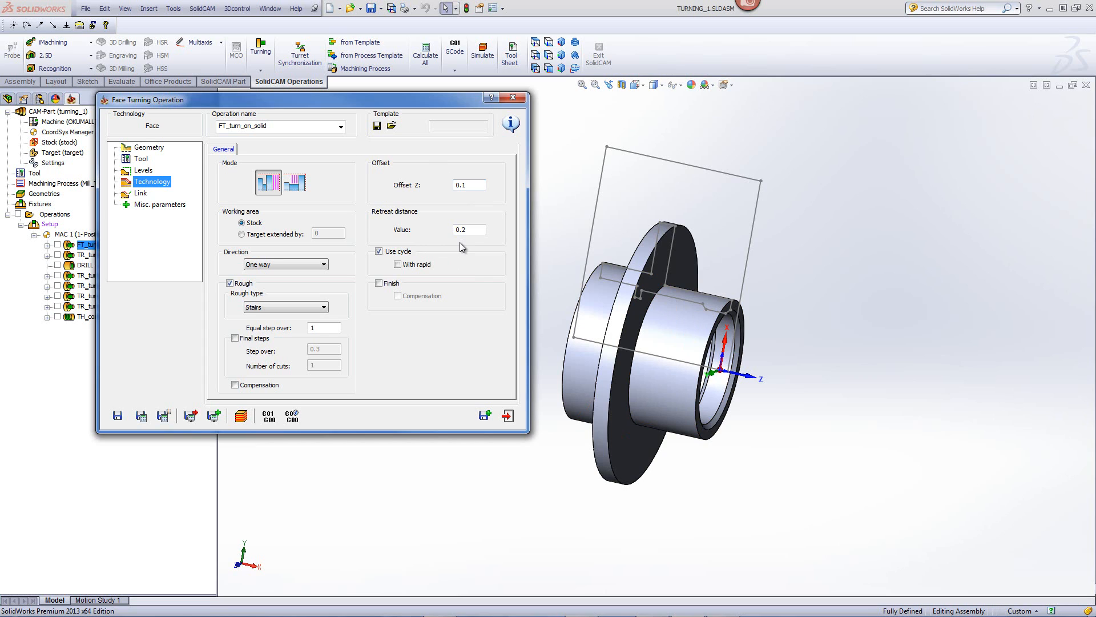
Simulate the face turning operation in the Turning simulation, stepping through the facing passes and playing the remainder
click(246, 420)
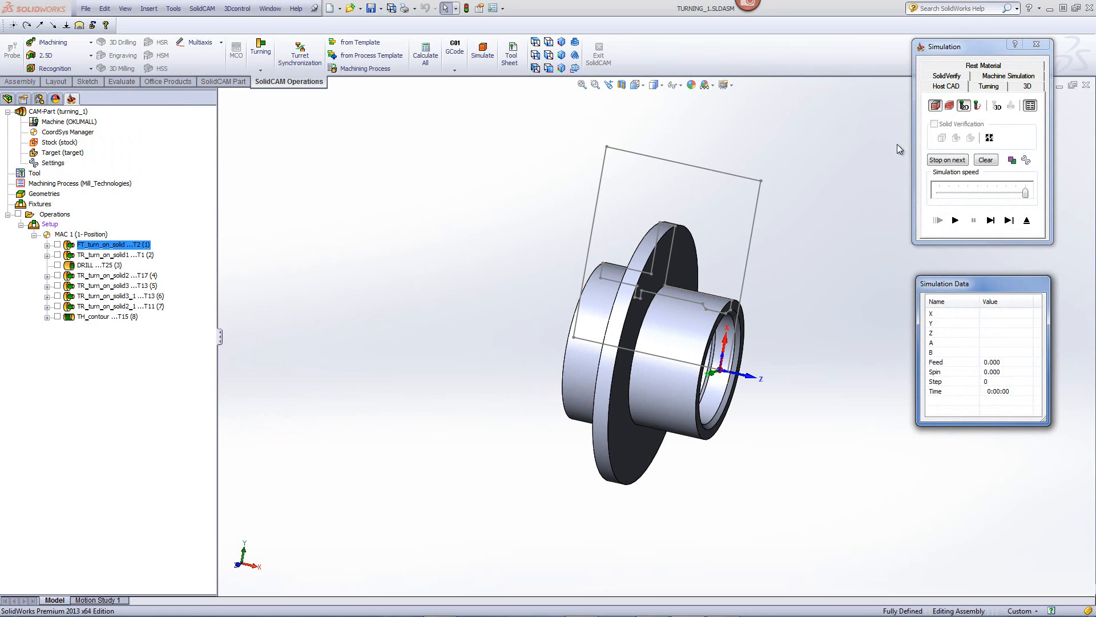
click(989, 87)
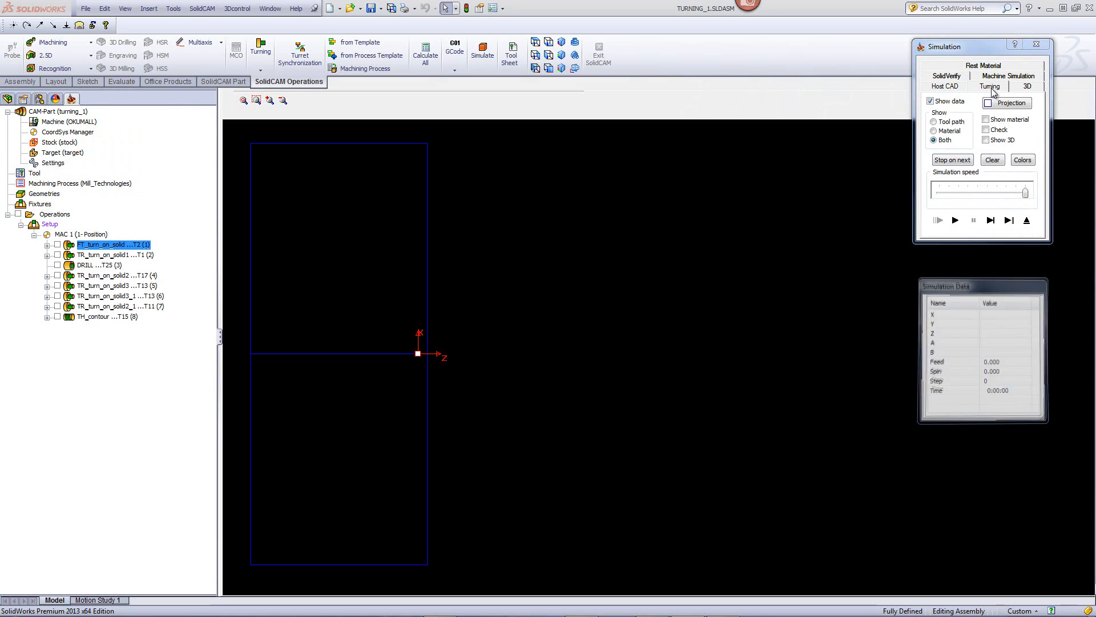
click(990, 220)
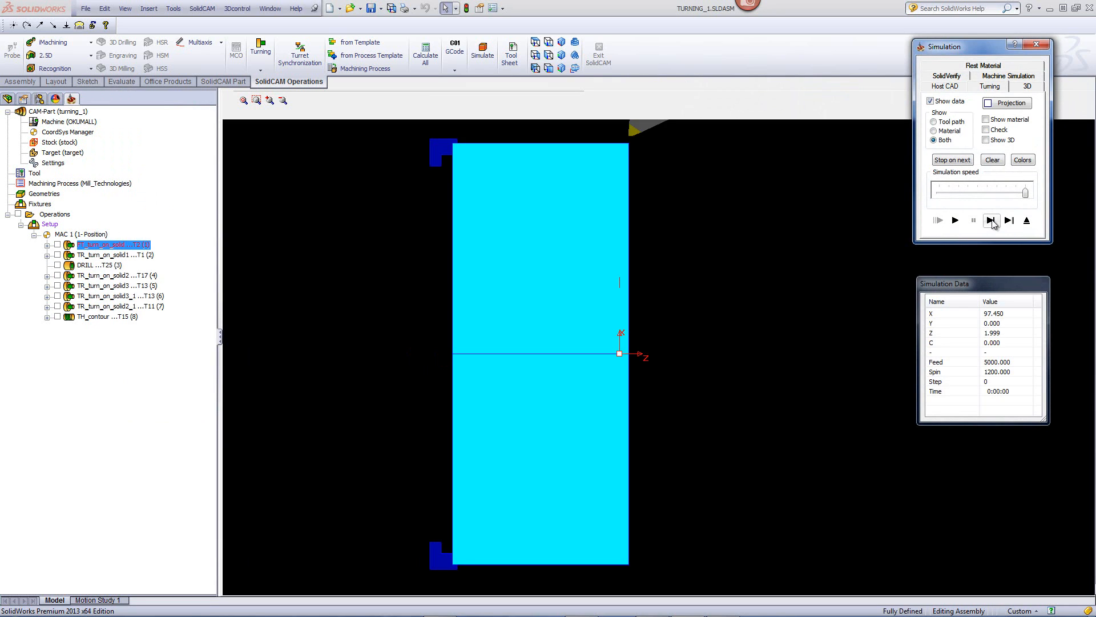
click(991, 221)
click(992, 221)
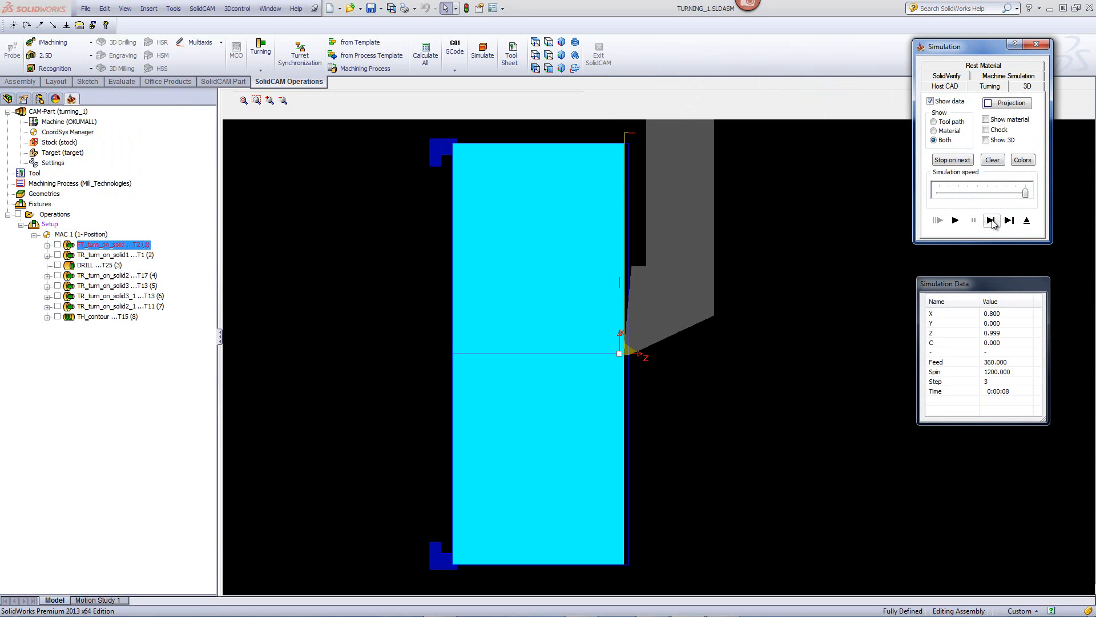
click(991, 220)
click(991, 220)
click(991, 220)
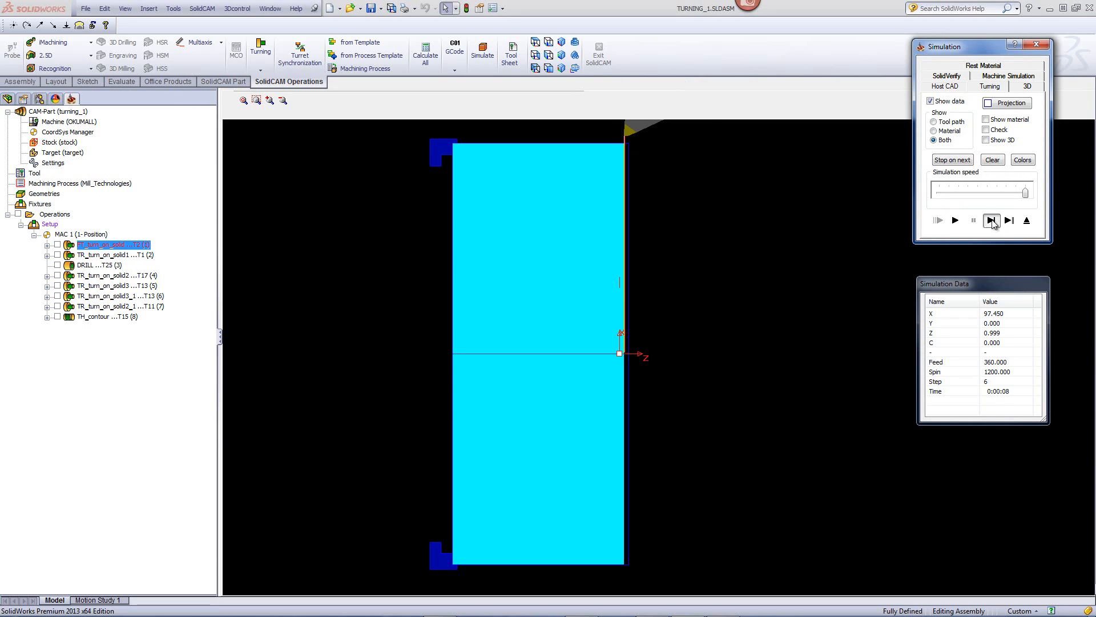
click(991, 220)
click(991, 221)
click(991, 220)
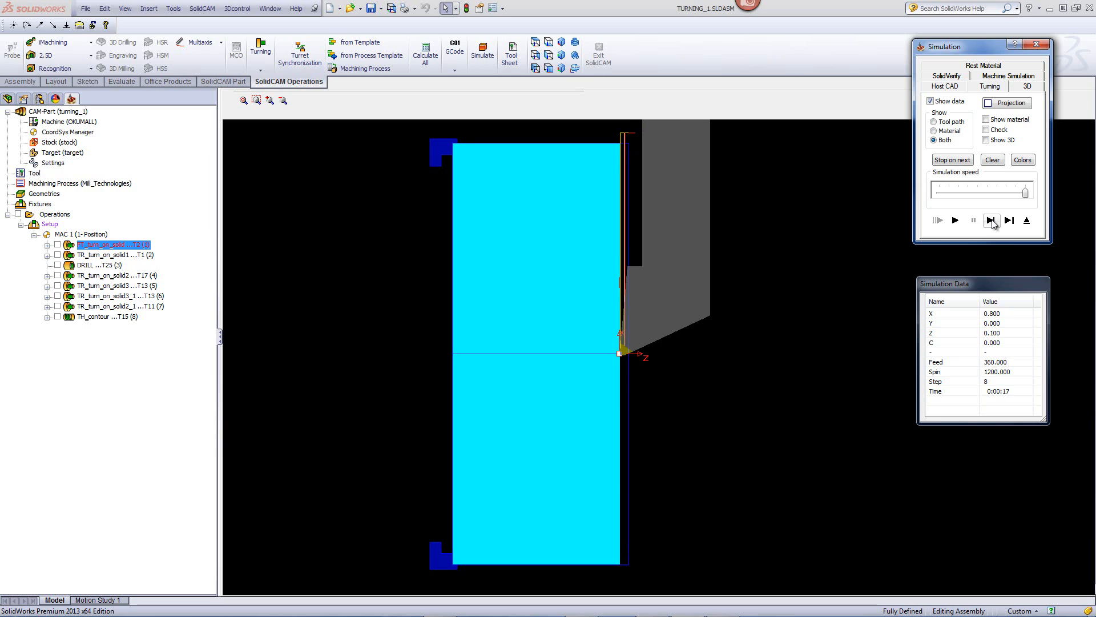
click(991, 220)
click(991, 220)
click(991, 220)
click(991, 220)
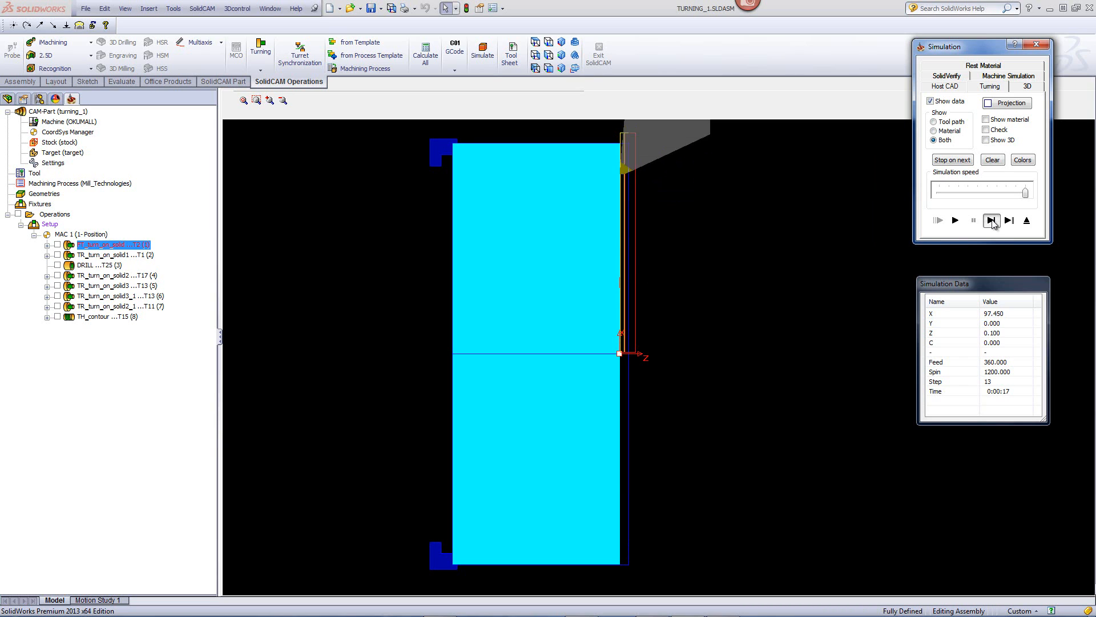
click(991, 221)
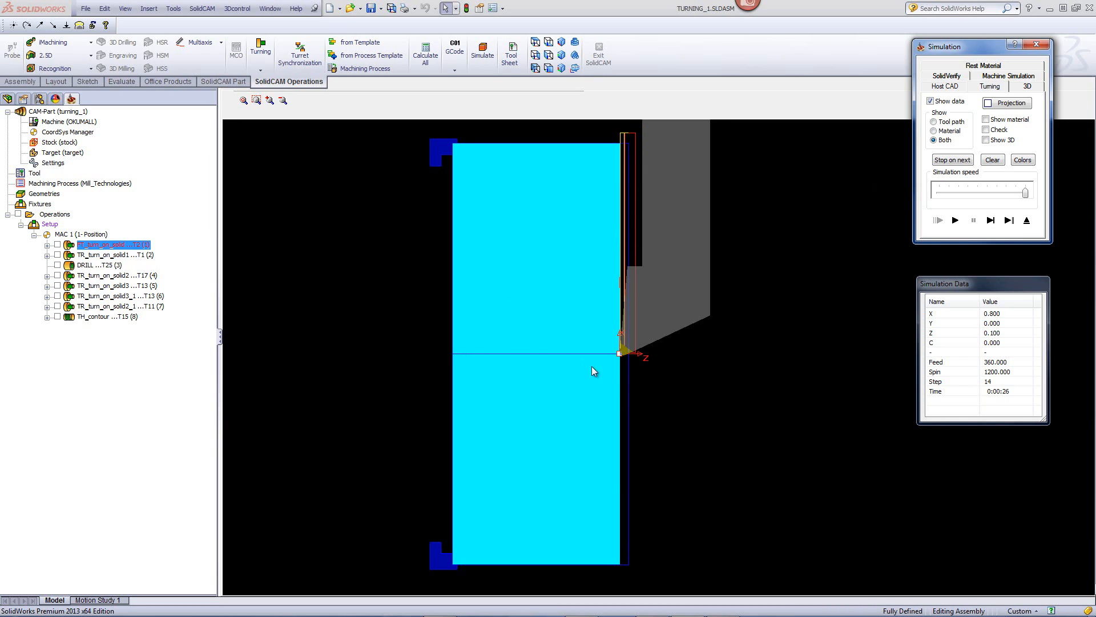
click(955, 221)
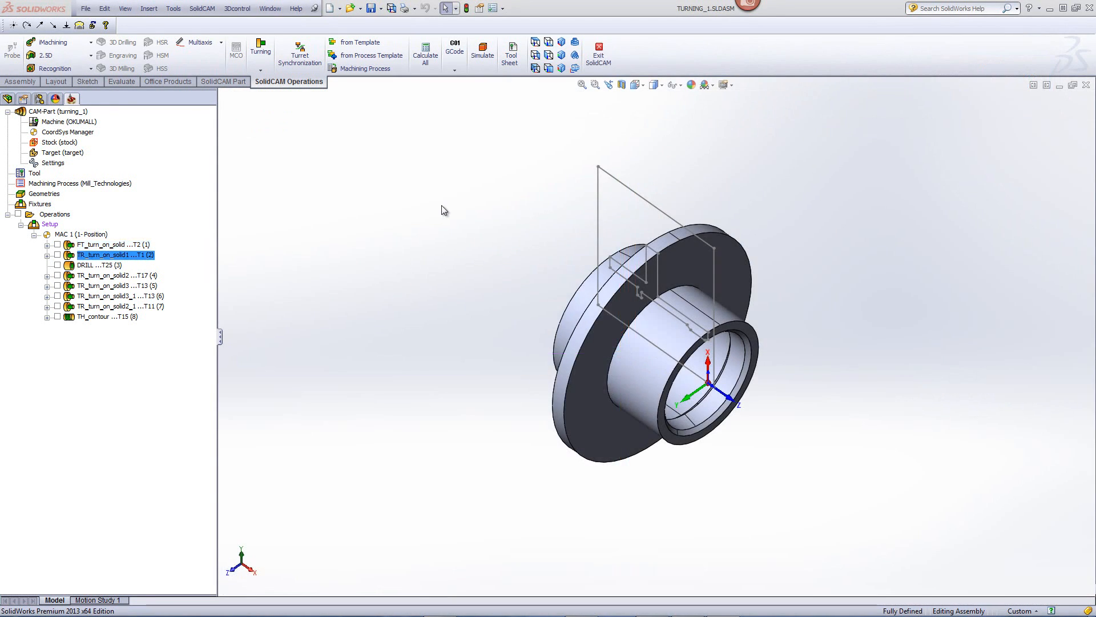
Inspect the external turning operation TR_turn_on_solid1: display its geometry and check the start and end extension settings
mouse_move(505, 256)
middle_down()
mouse_move(538, 206)
mouse_move(565, 110)
mouse_move(543, 193)
mouse_move(722, 281)
mouse_move(696, 231)
middle_up()
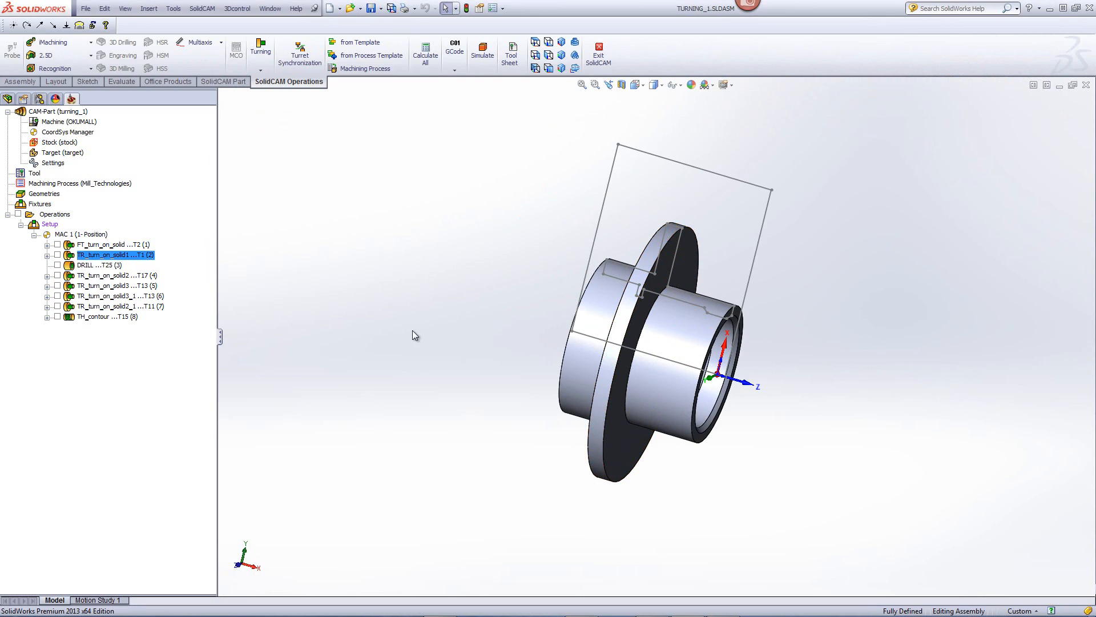
click(103, 254)
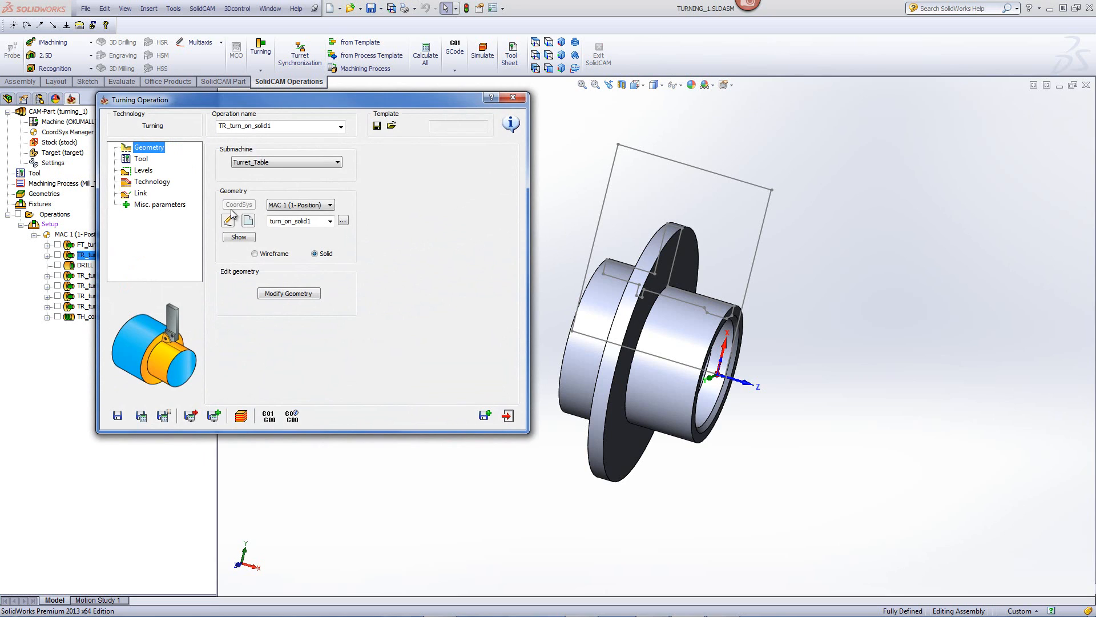
click(240, 237)
middle_drag(613, 341, 638, 372)
middle_drag(686, 345, 700, 337)
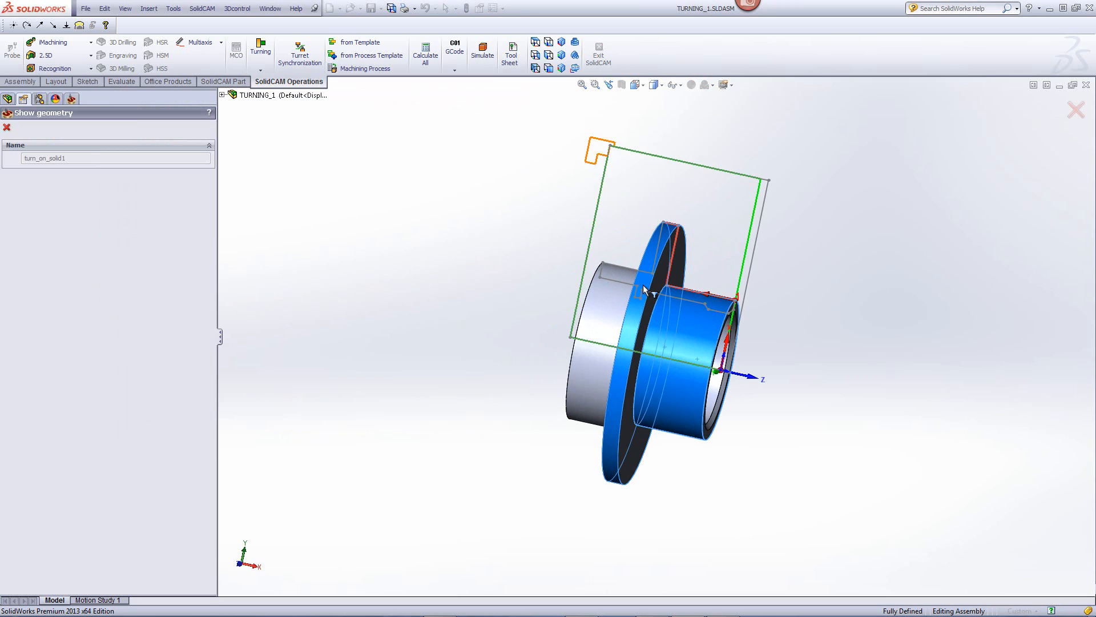
click(7, 127)
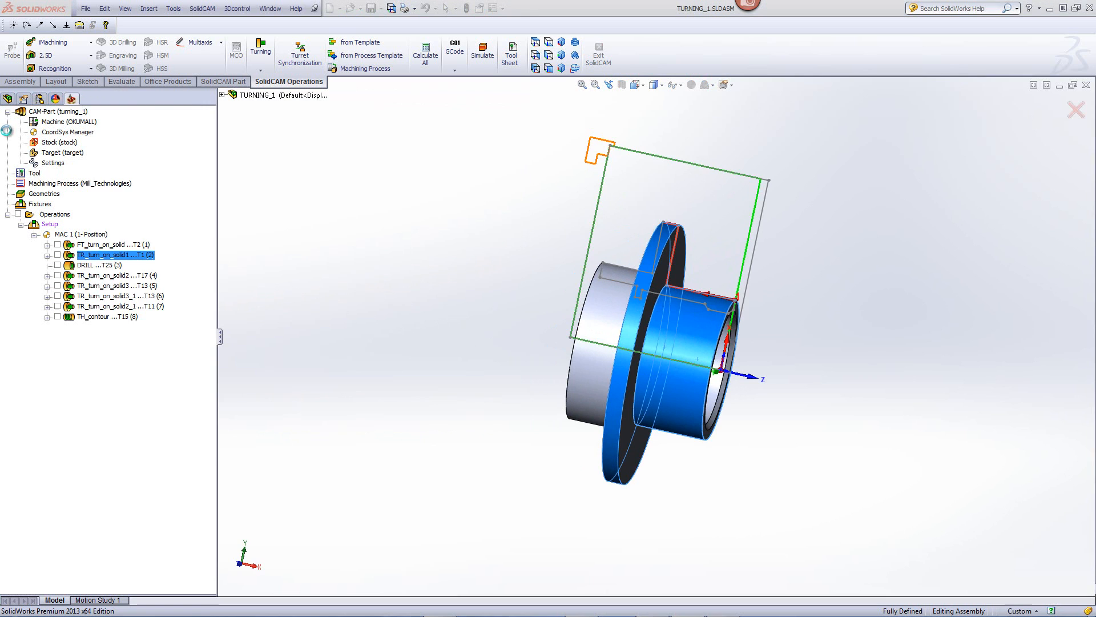
click(288, 293)
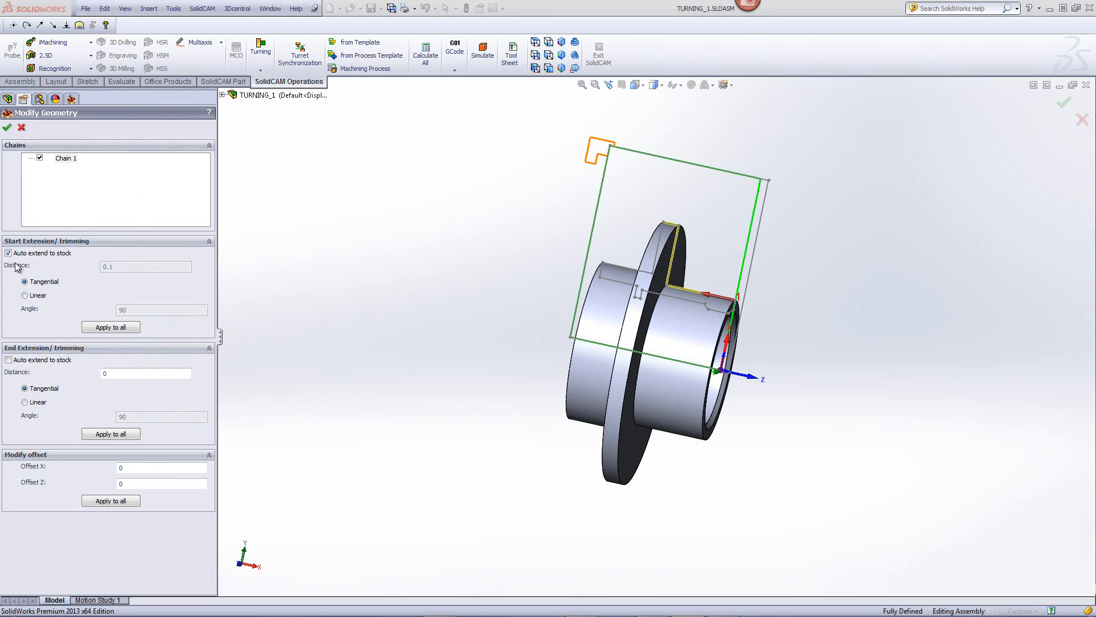
click(7, 127)
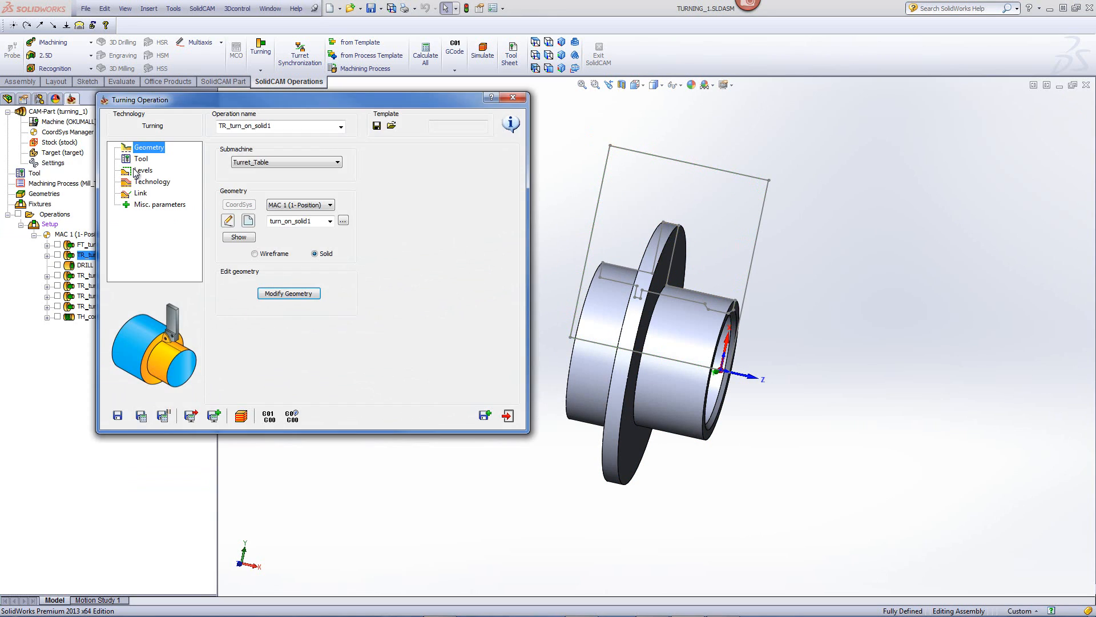
Check tool 1 for the external turning operation, keep it selected, and view the general technology settings
click(141, 159)
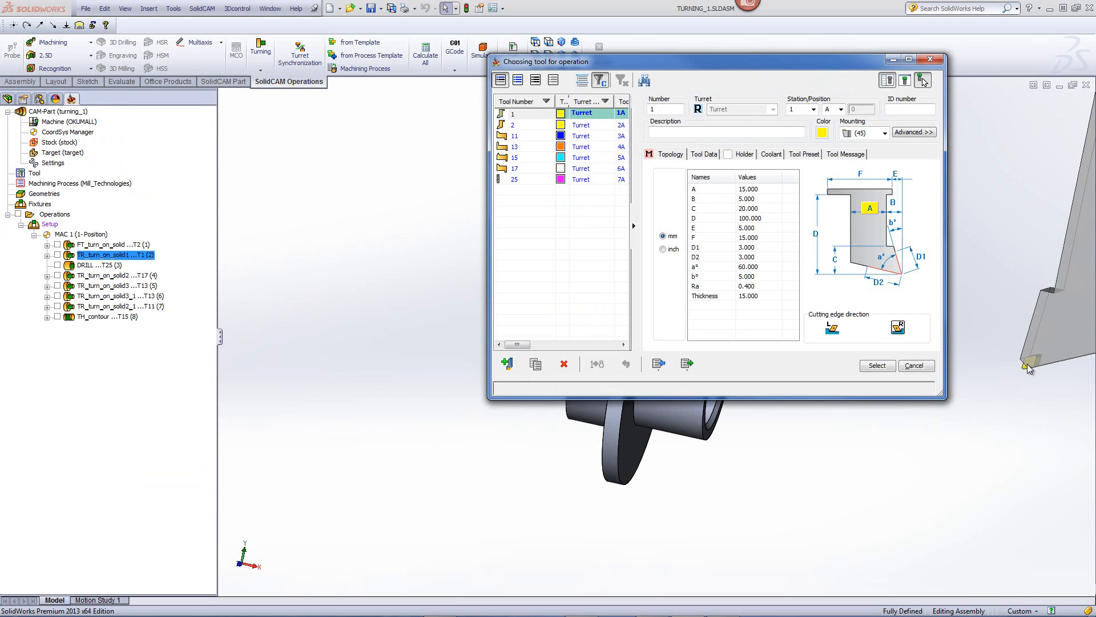
click(873, 366)
click(151, 181)
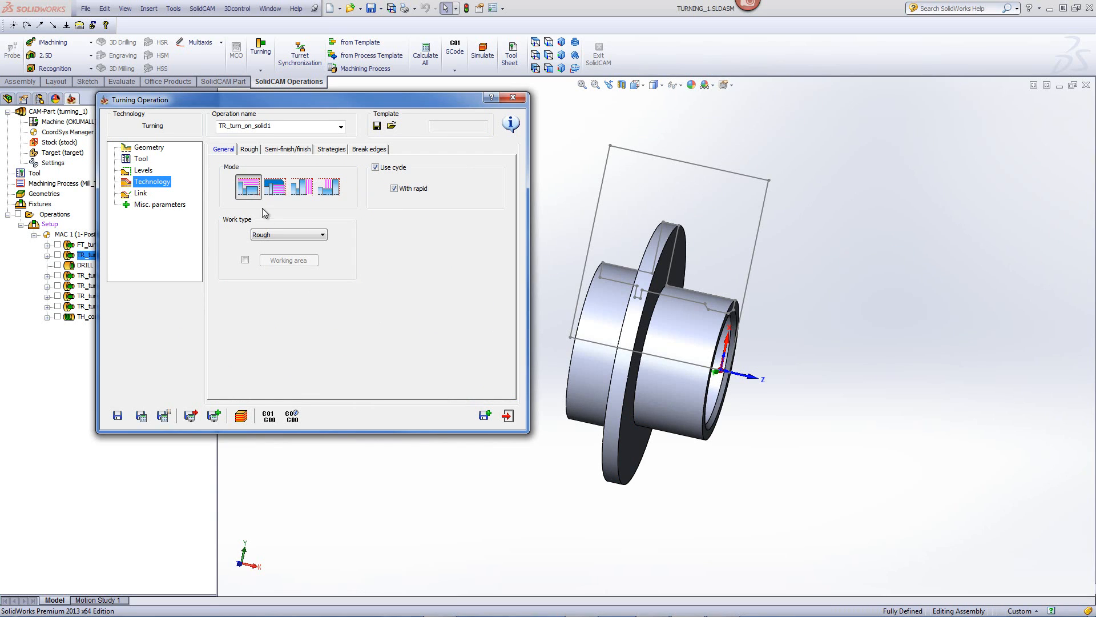
Review the external turning operation's rough and semi-finish/finish settings, trying the Ramping rough type and returning it to Stairs
click(249, 150)
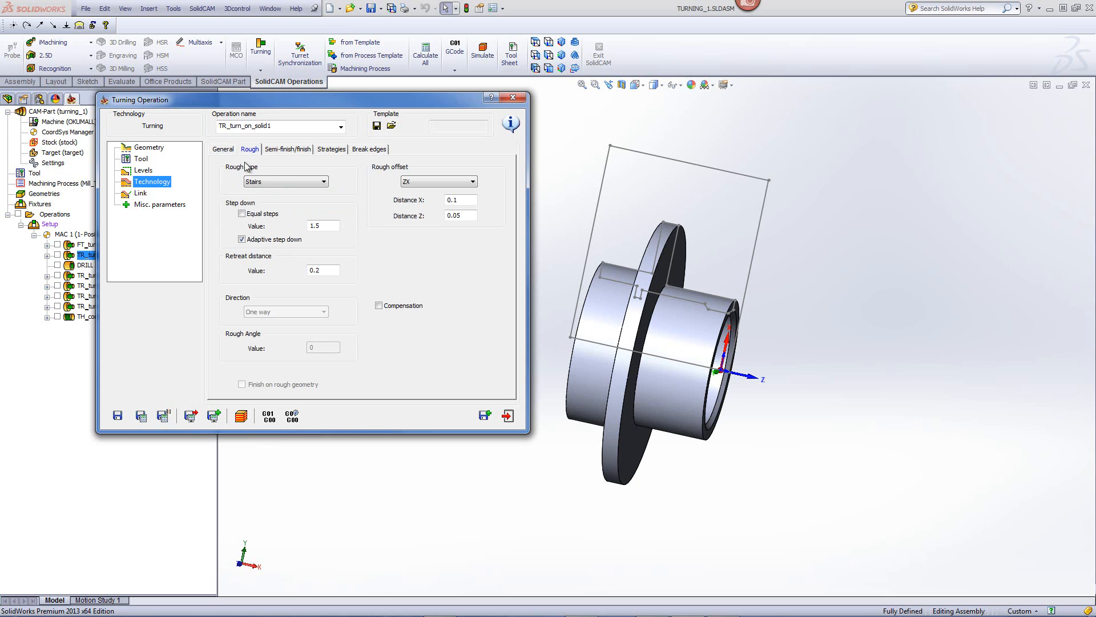
click(289, 180)
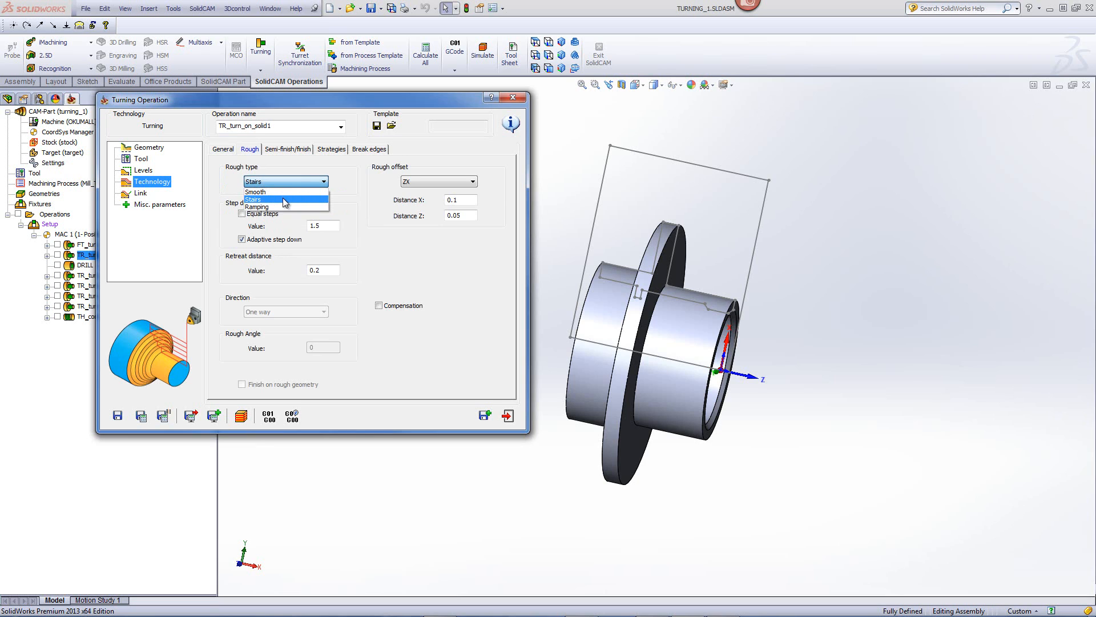
click(282, 206)
click(276, 183)
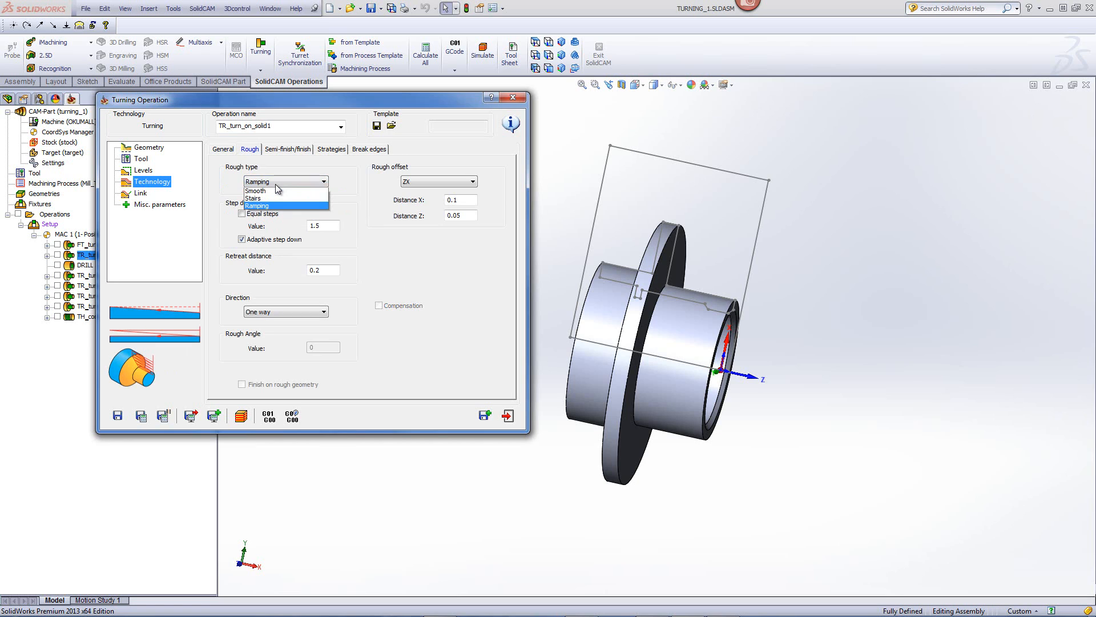
click(275, 197)
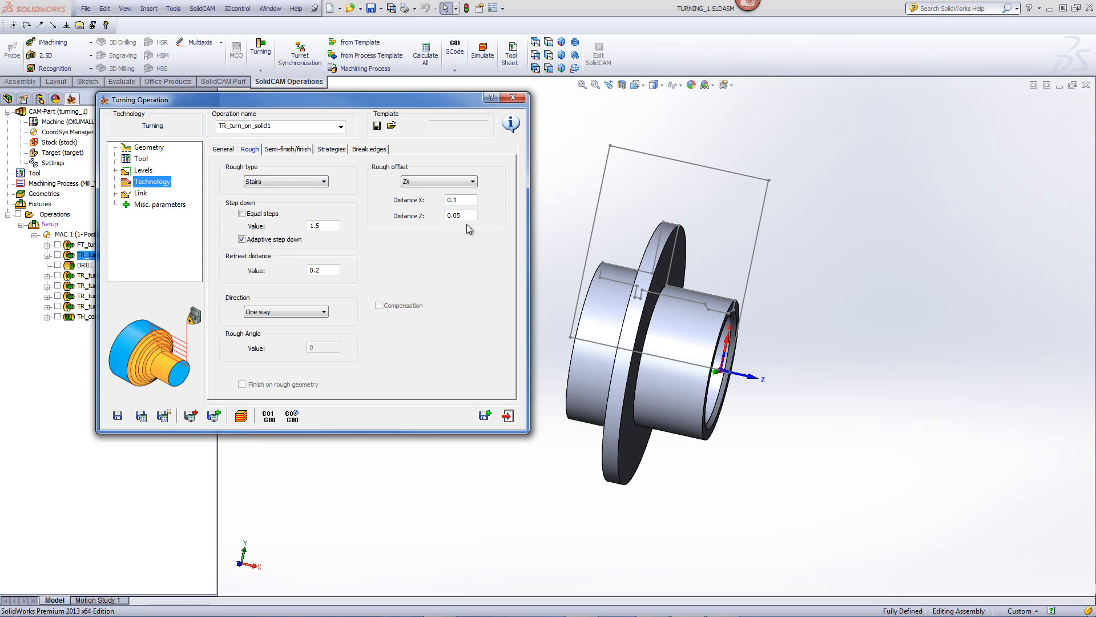
click(291, 149)
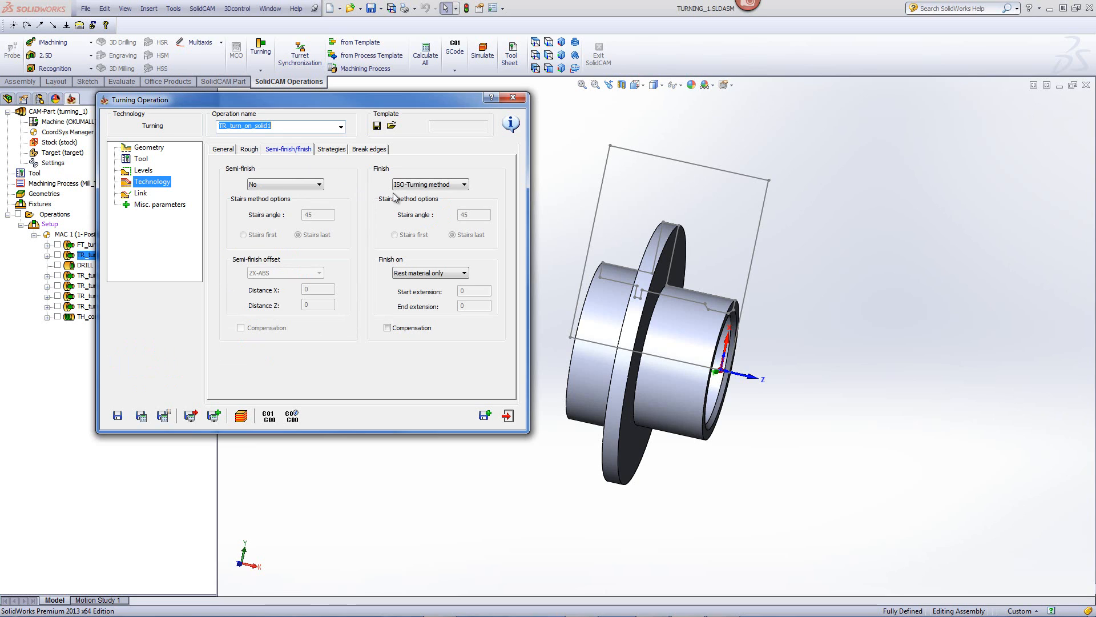
Simulate the external turning operation TR_turn_on_solid1 in the Turning simulation, stepping through its roughing passes one by one
click(241, 416)
click(990, 86)
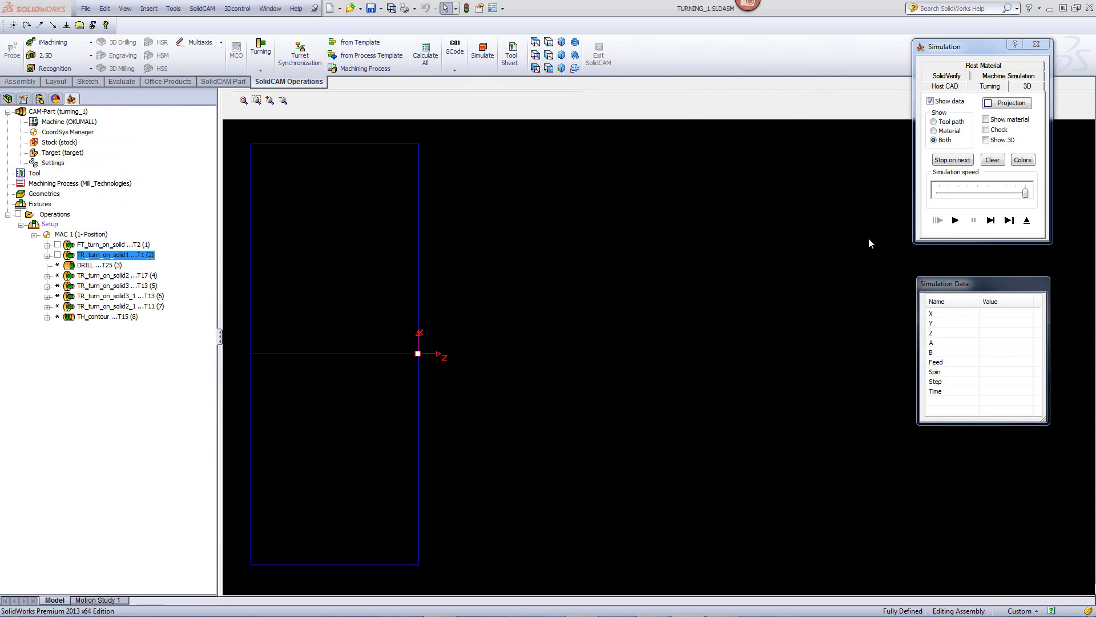
click(991, 220)
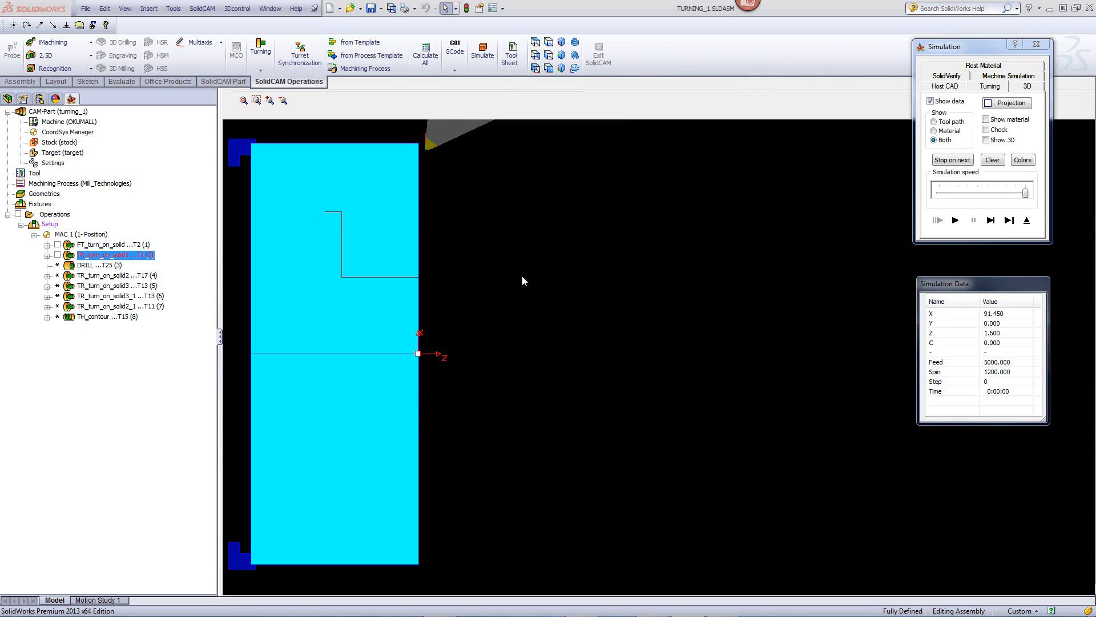
middle_drag(522, 276, 761, 278)
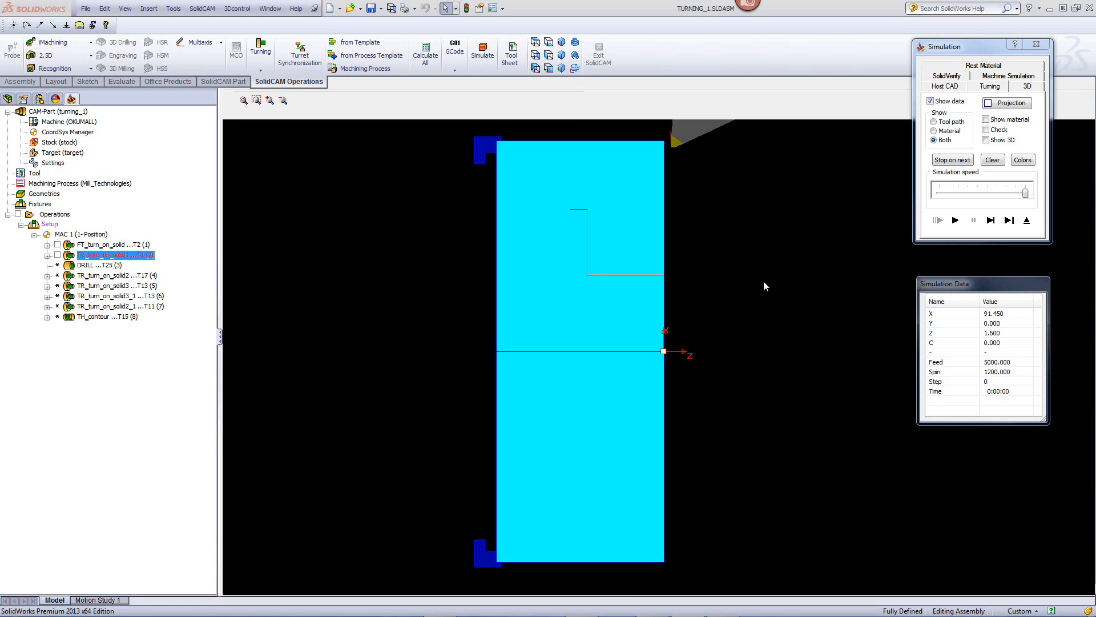
click(991, 221)
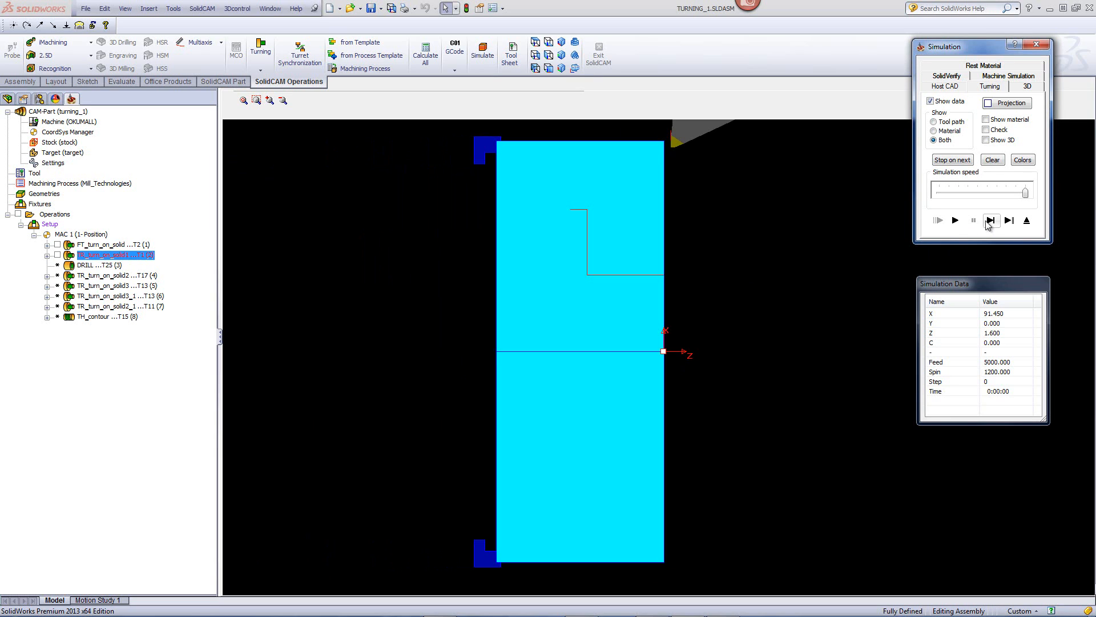
click(992, 224)
click(992, 224)
click(992, 224)
click(992, 224)
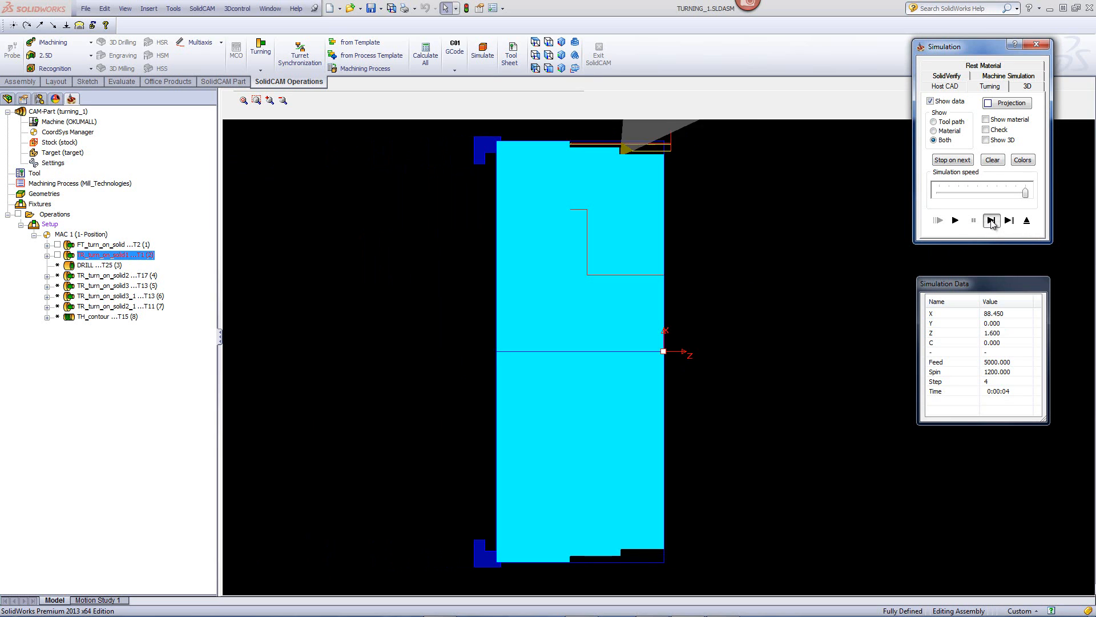
click(993, 224)
click(992, 224)
click(992, 224)
click(993, 224)
click(991, 222)
click(991, 222)
click(991, 222)
click(991, 222)
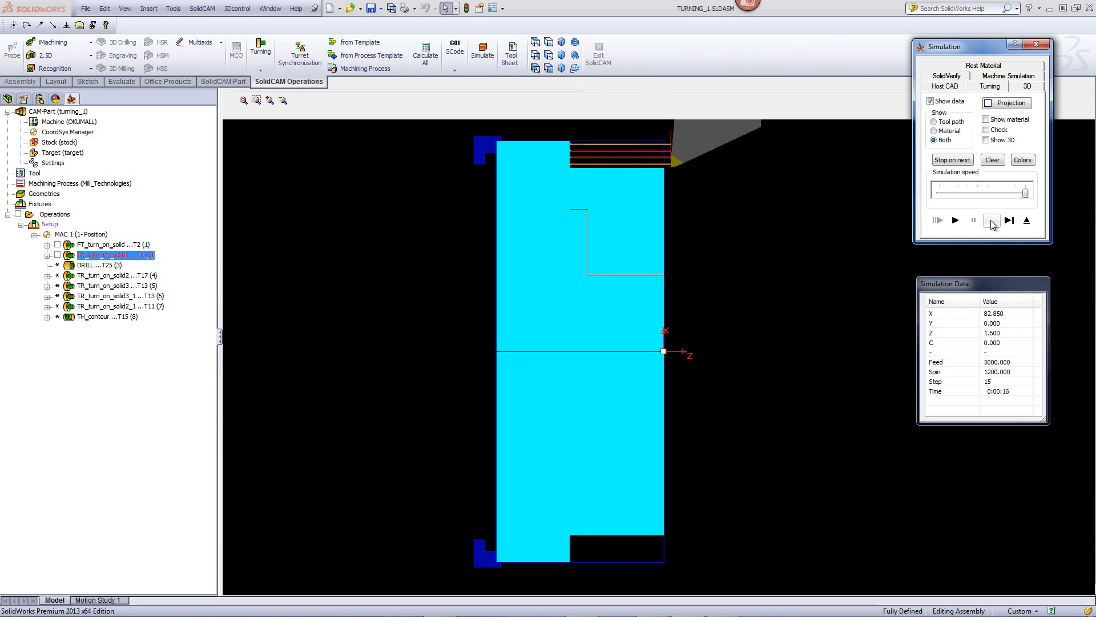
click(991, 221)
click(991, 221)
click(991, 221)
click(991, 221)
click(991, 221)
click(991, 221)
click(991, 221)
click(991, 221)
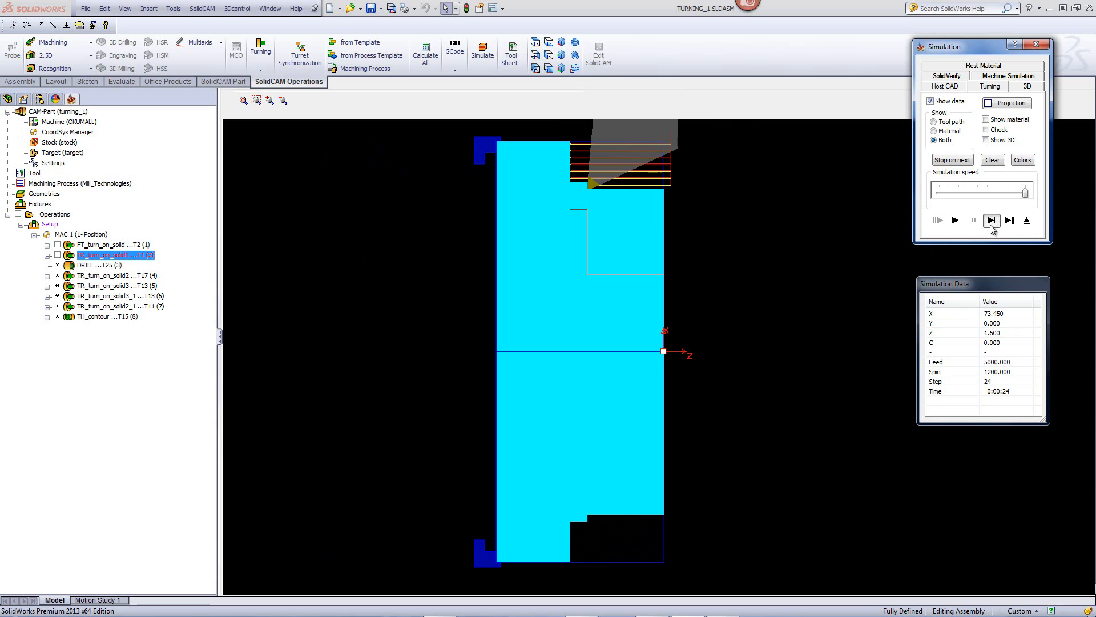
click(991, 222)
click(991, 222)
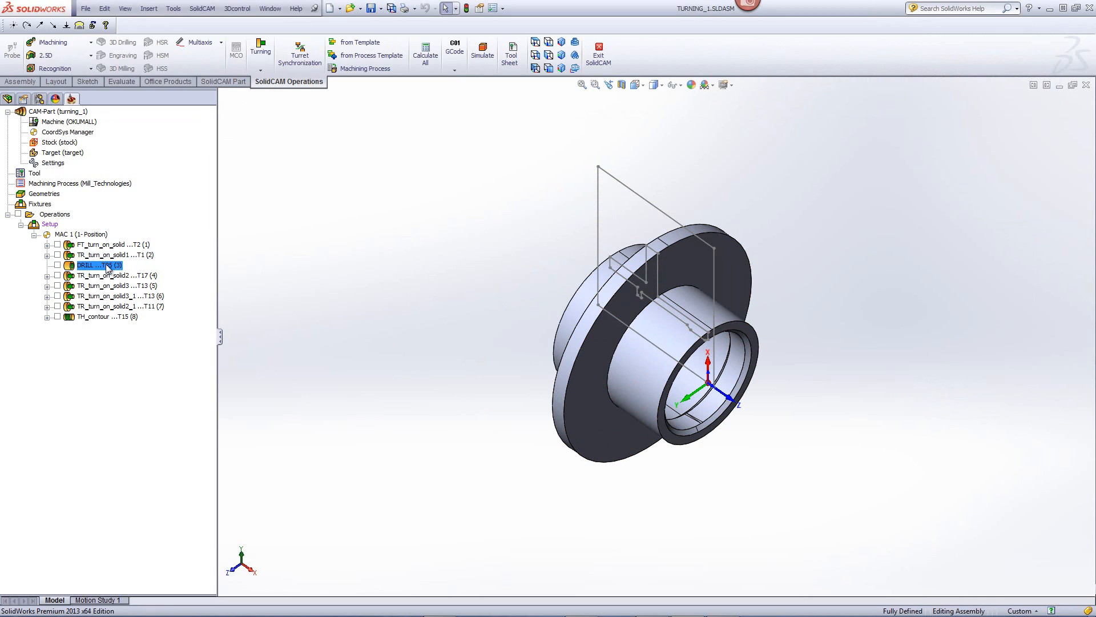
Inspect the DRILL operation's tool, safety distance and technology settings
double_click(107, 266)
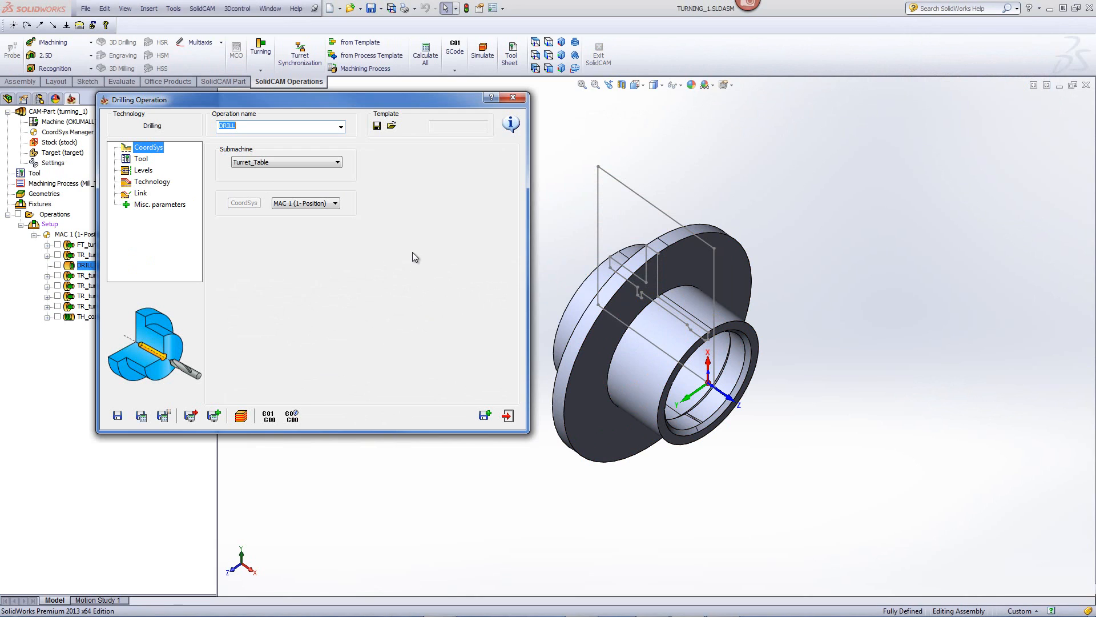
click(140, 160)
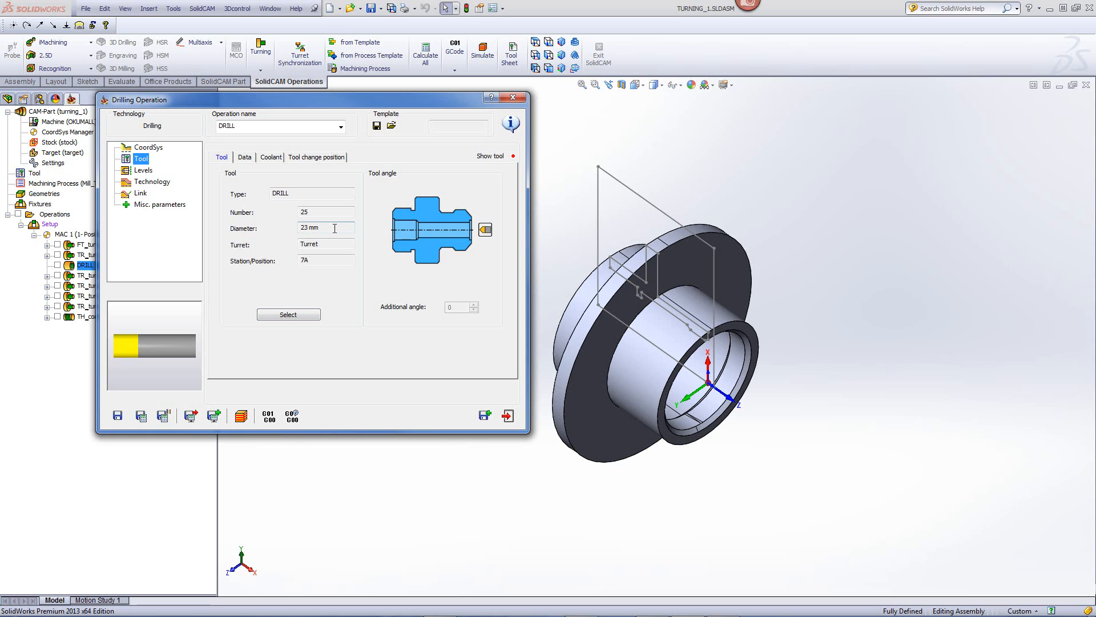
click(144, 171)
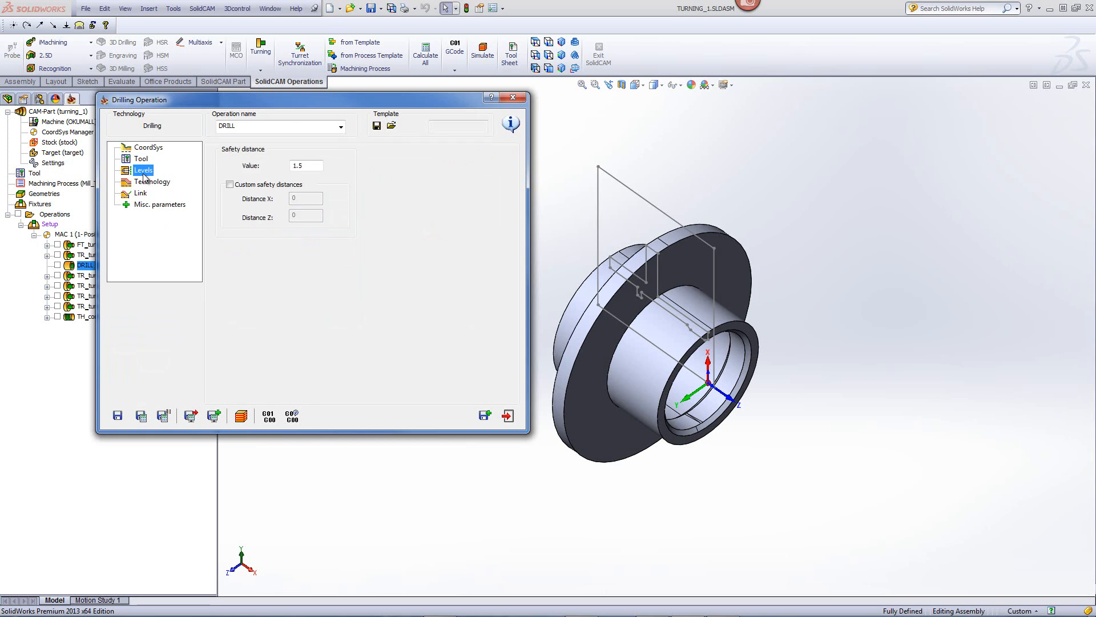
click(143, 182)
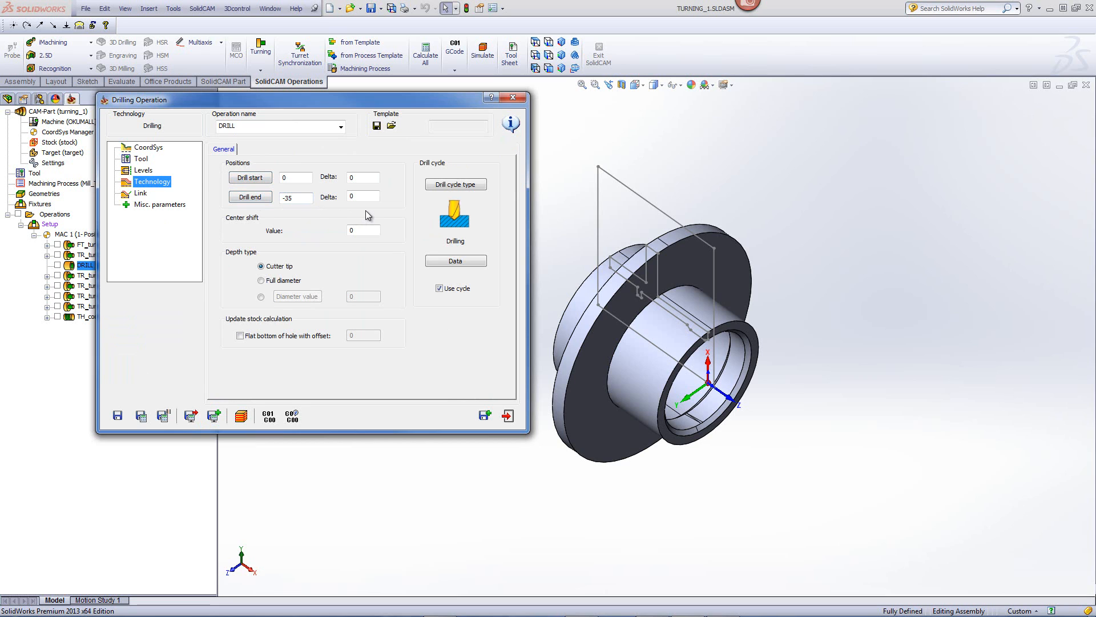
Pick the hub's front end face as the drill start position and check the drill end position on the model
click(250, 178)
click(664, 428)
click(7, 127)
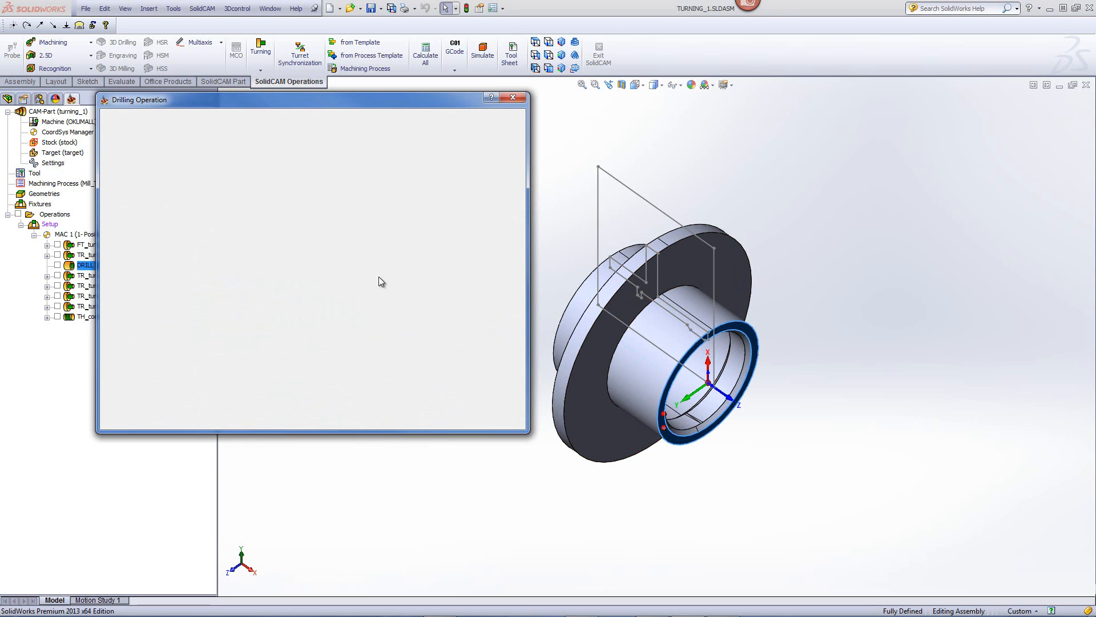
click(250, 197)
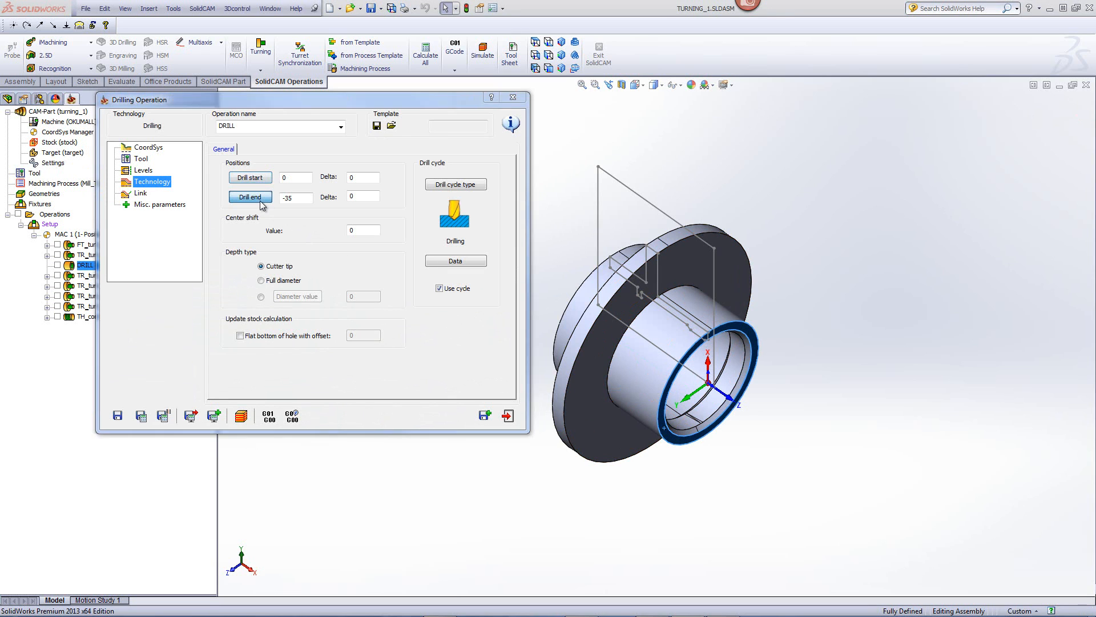
middle_drag(580, 291, 526, 309)
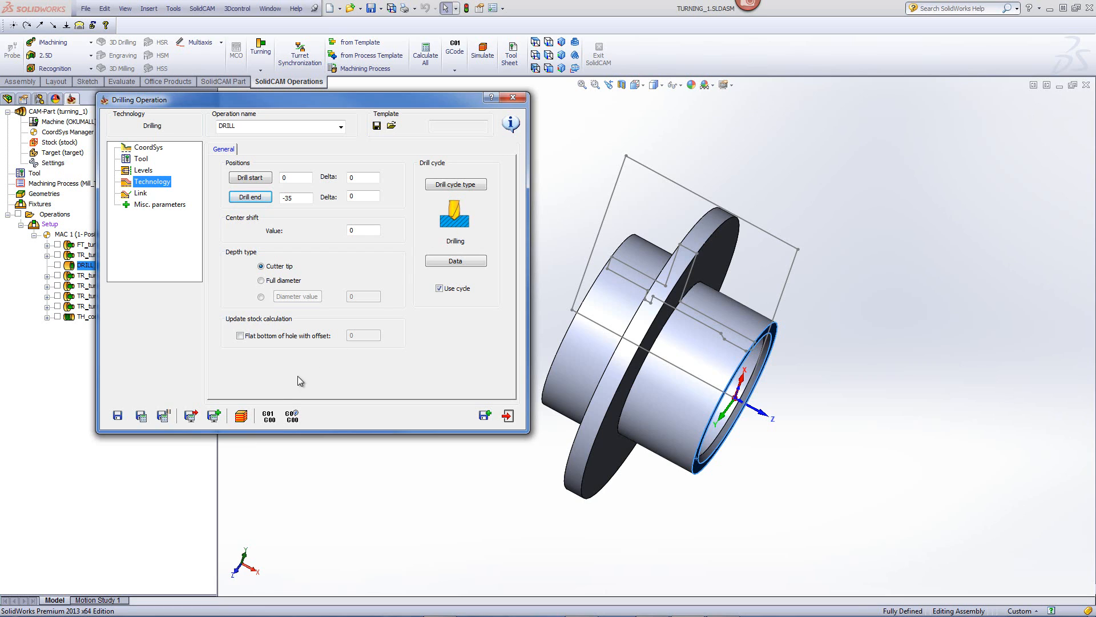
Simulate the DRILL operation in the Turning simulation
click(241, 416)
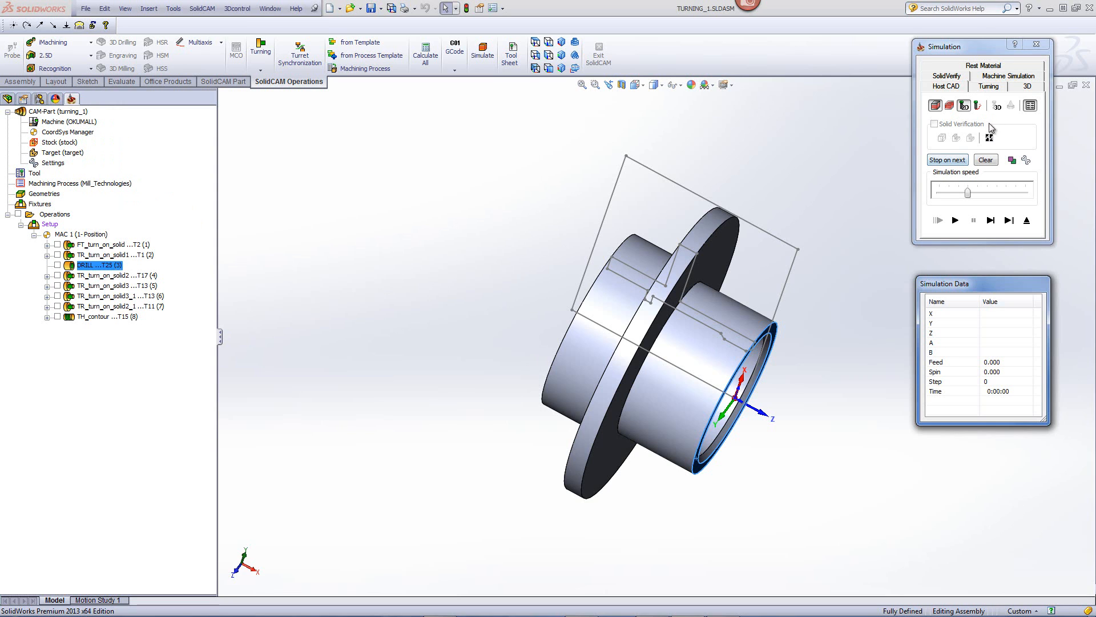
click(990, 86)
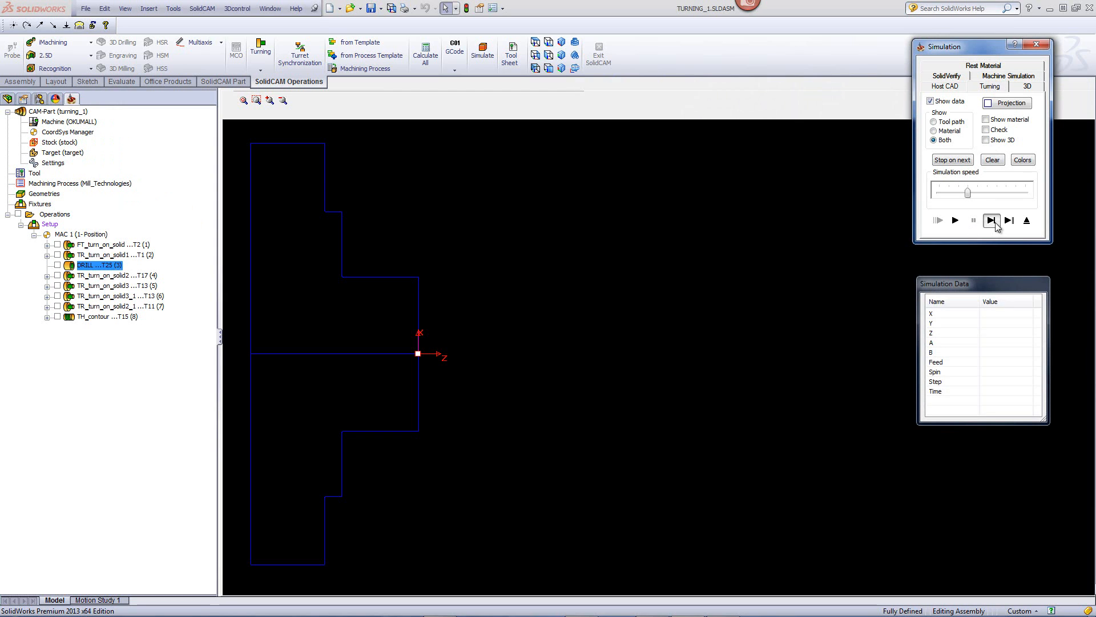
click(994, 222)
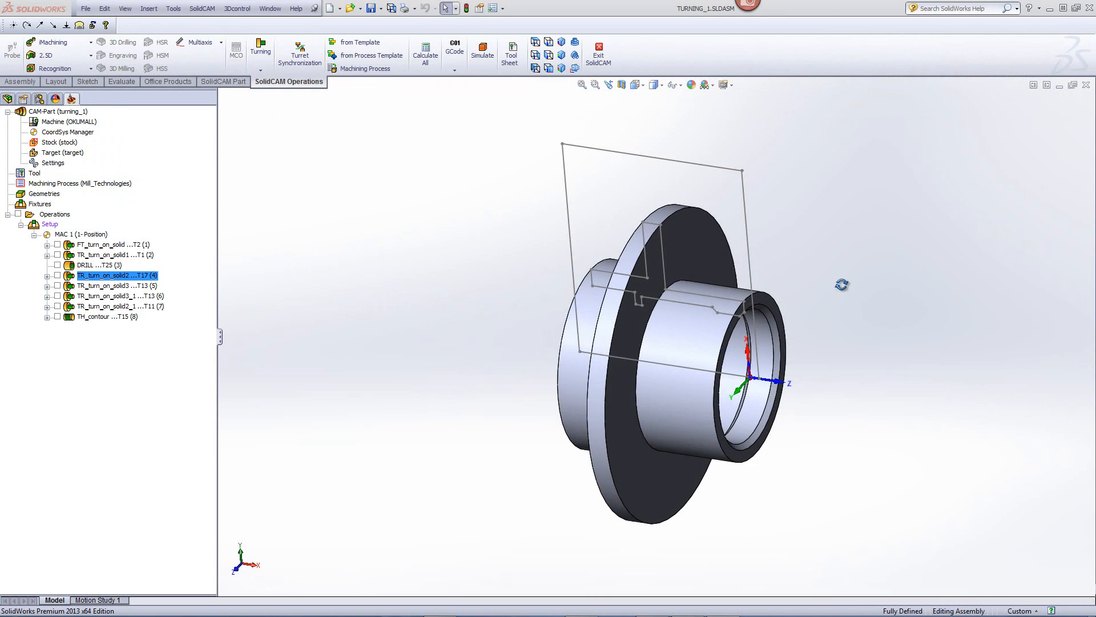
Inspect the internal turning operation TR_turn_on_solid2 by displaying its geometry inside the bore
middle_drag(842, 283, 736, 352)
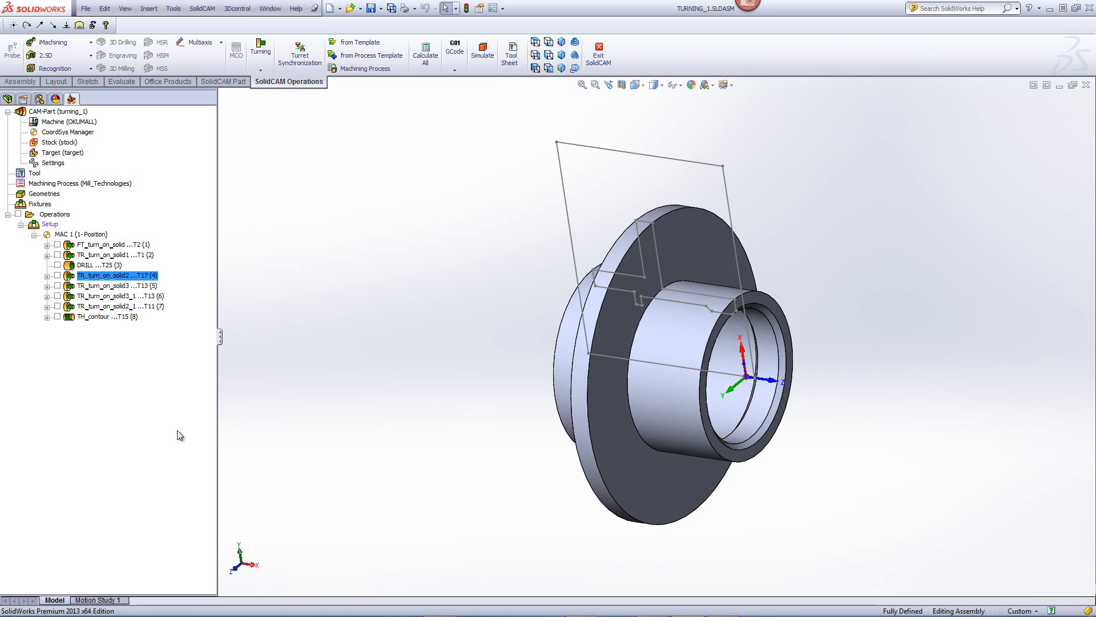
double_click(92, 278)
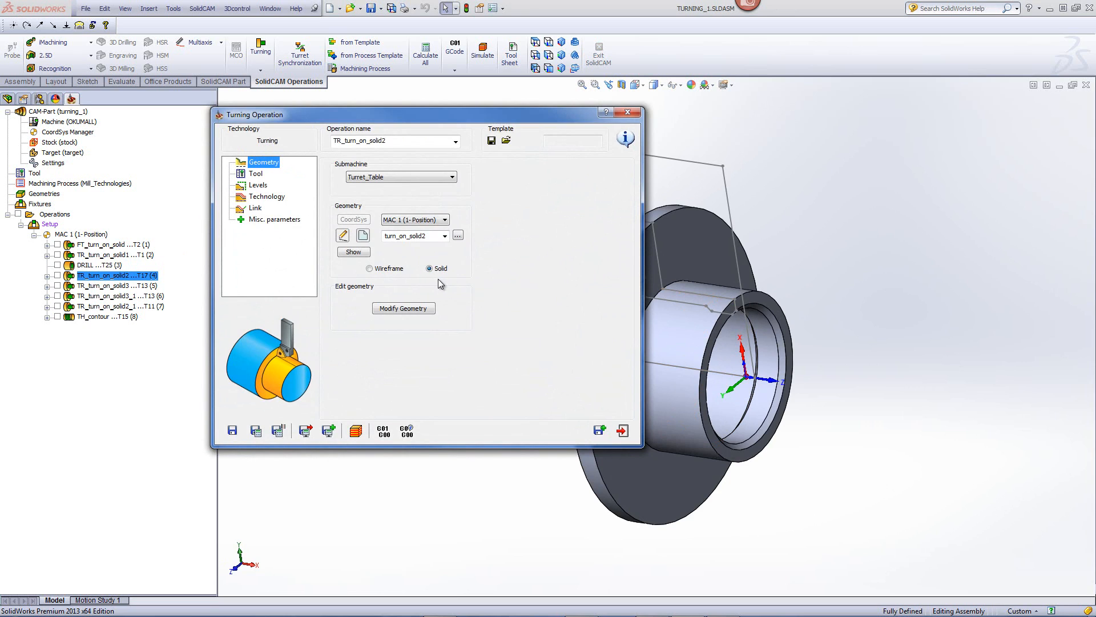
click(352, 252)
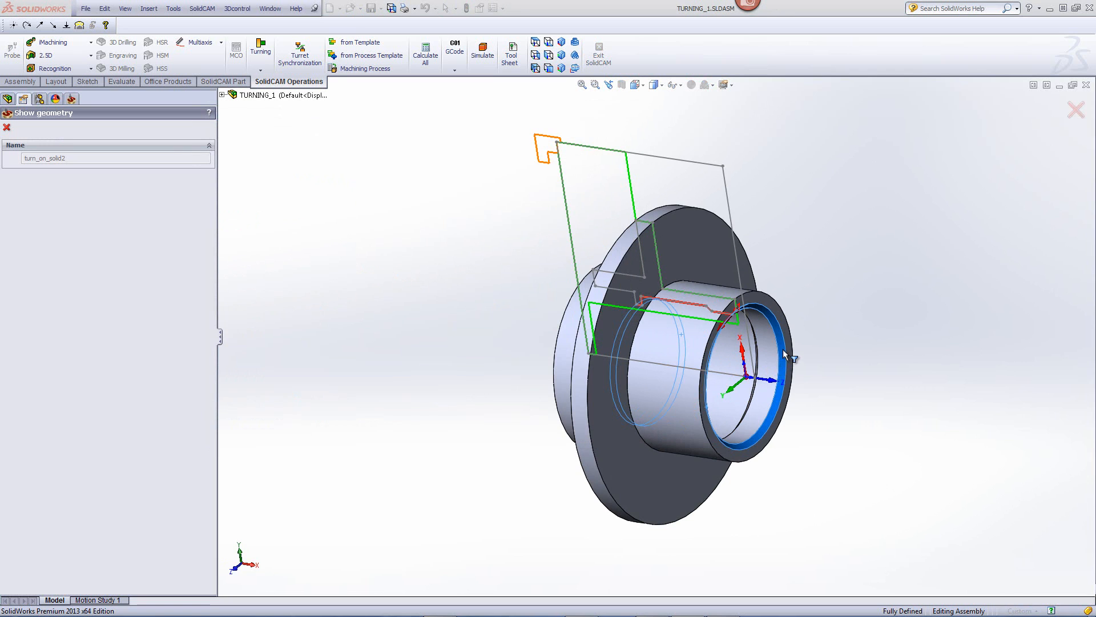
middle_drag(784, 354, 737, 394)
scroll(729, 405, up, 3)
scroll(755, 429, down, 3)
click(6, 128)
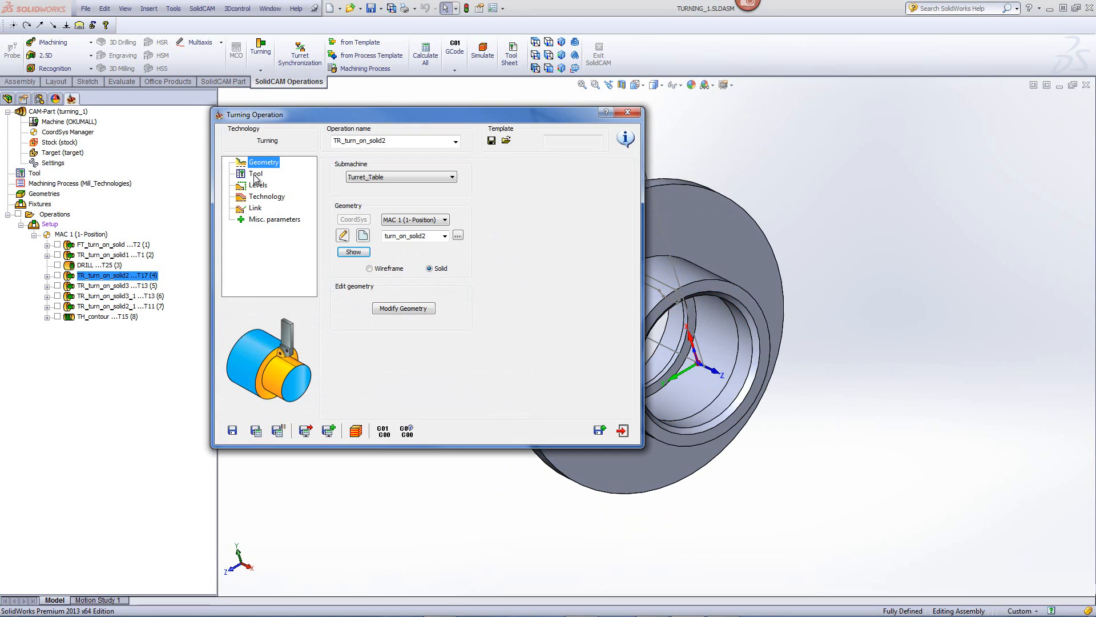
Review the internal turning operation's tool 17 and its general, rough and semi-finish/finish technology settings
click(255, 175)
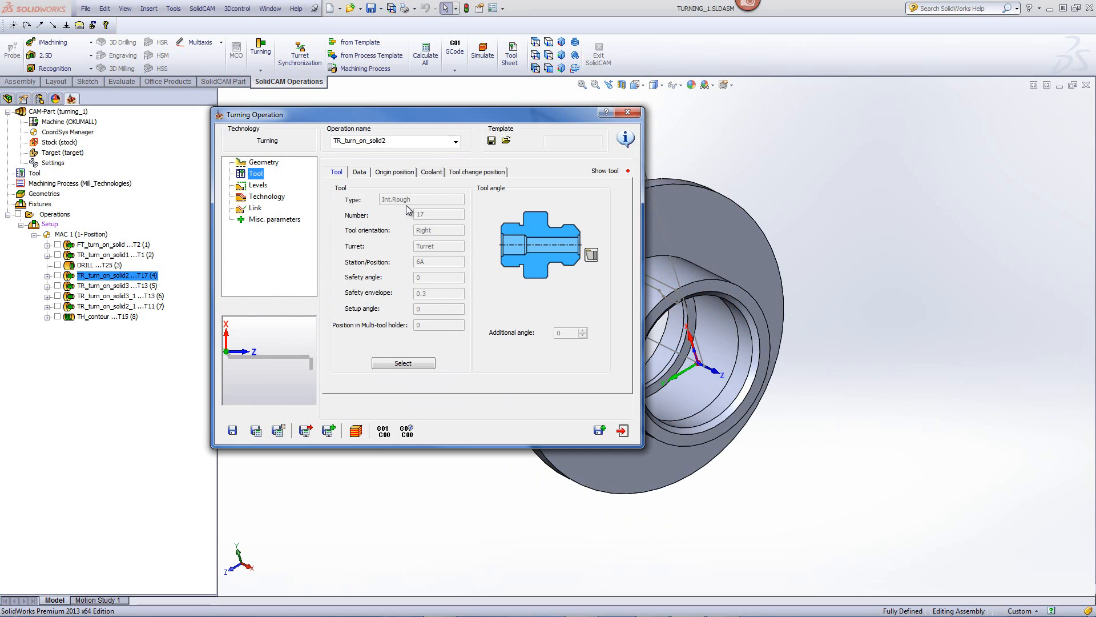
click(403, 363)
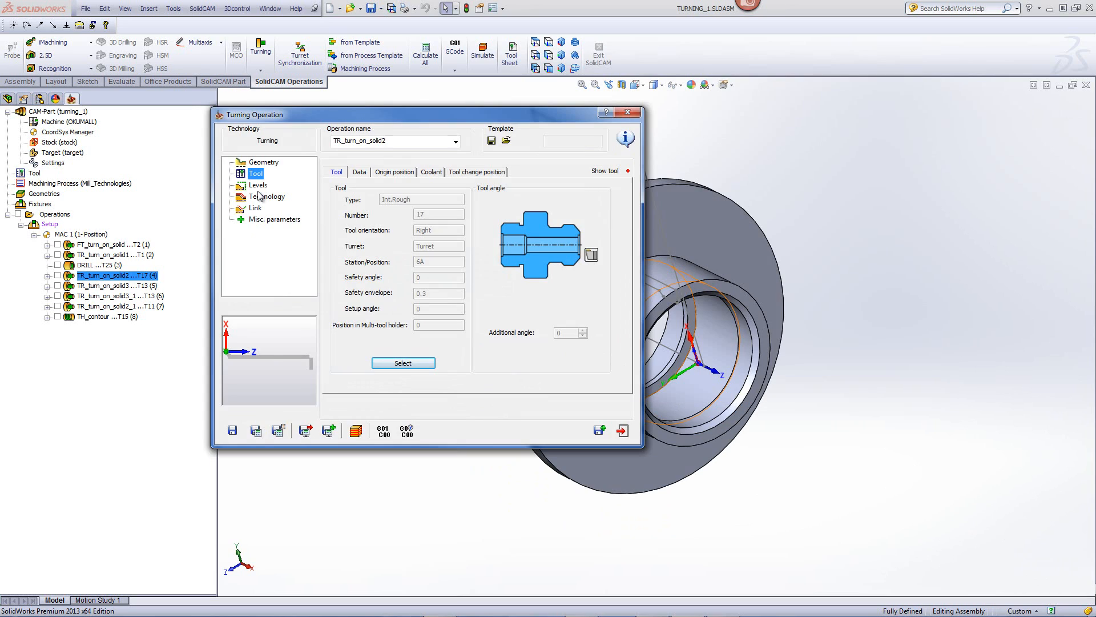
click(260, 197)
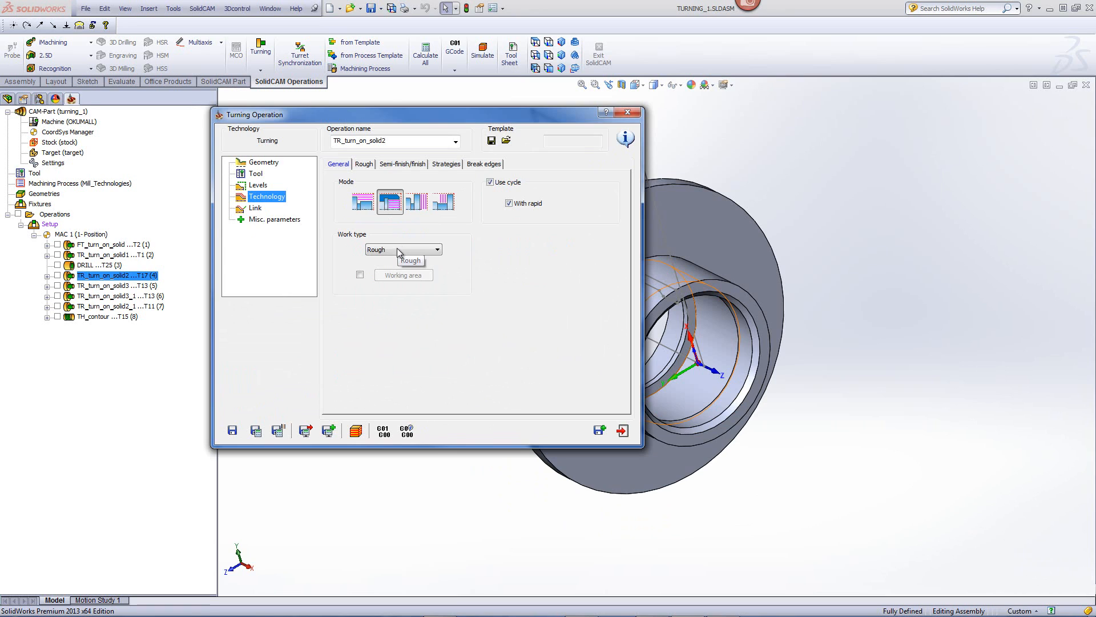
click(364, 164)
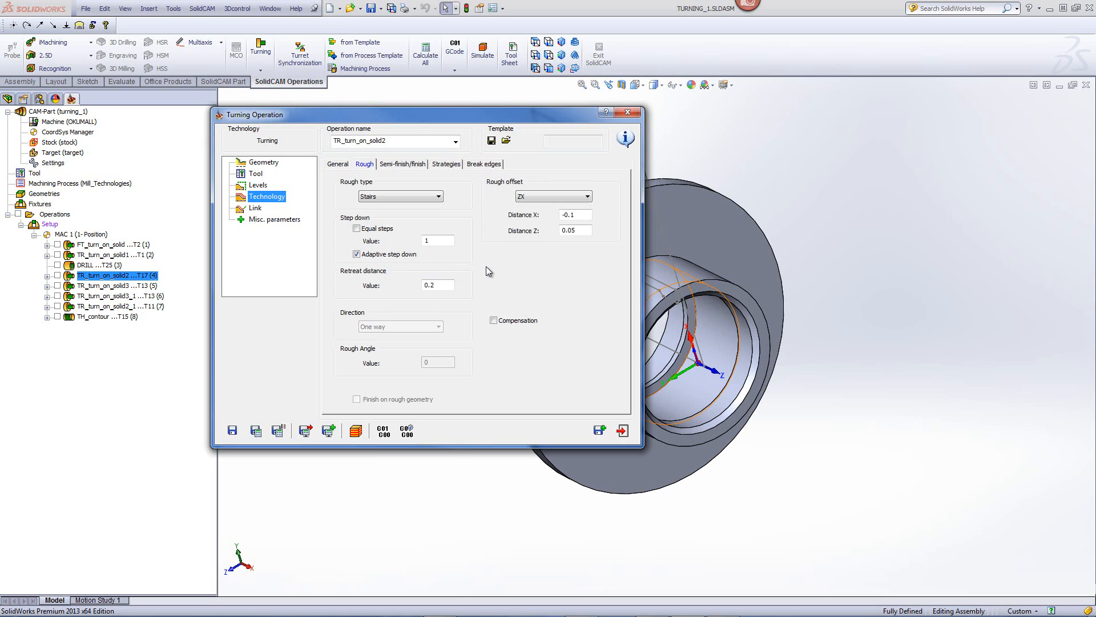
click(399, 164)
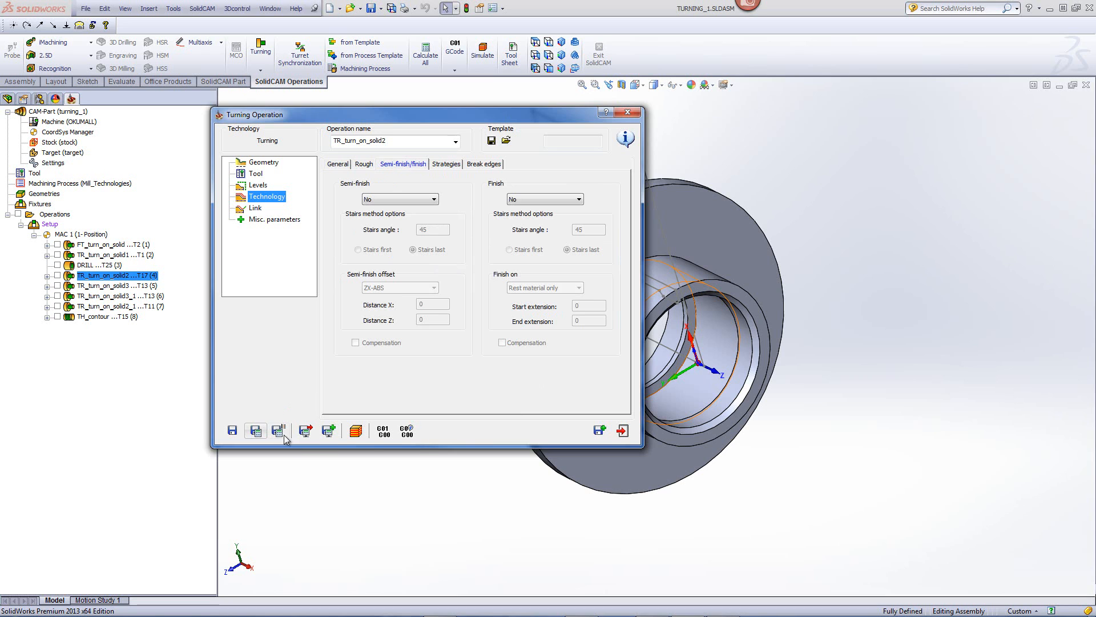
Simulate the internal turning operation TR_turn_on_solid2 in the Turning simulation, stepping through passes and playing the remainder
click(355, 431)
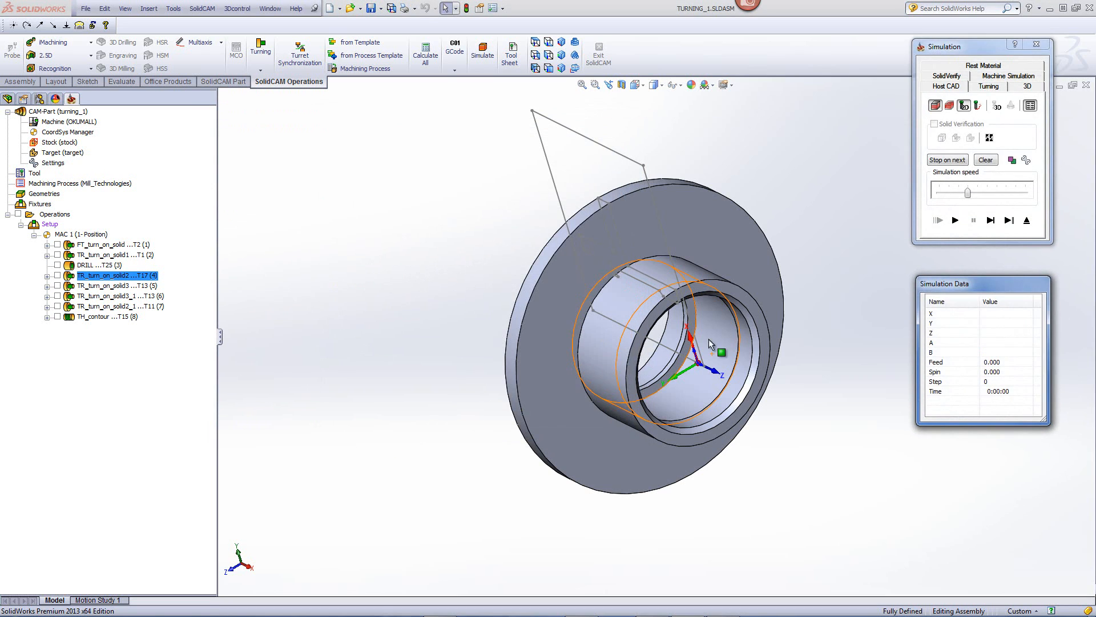
click(996, 88)
click(991, 221)
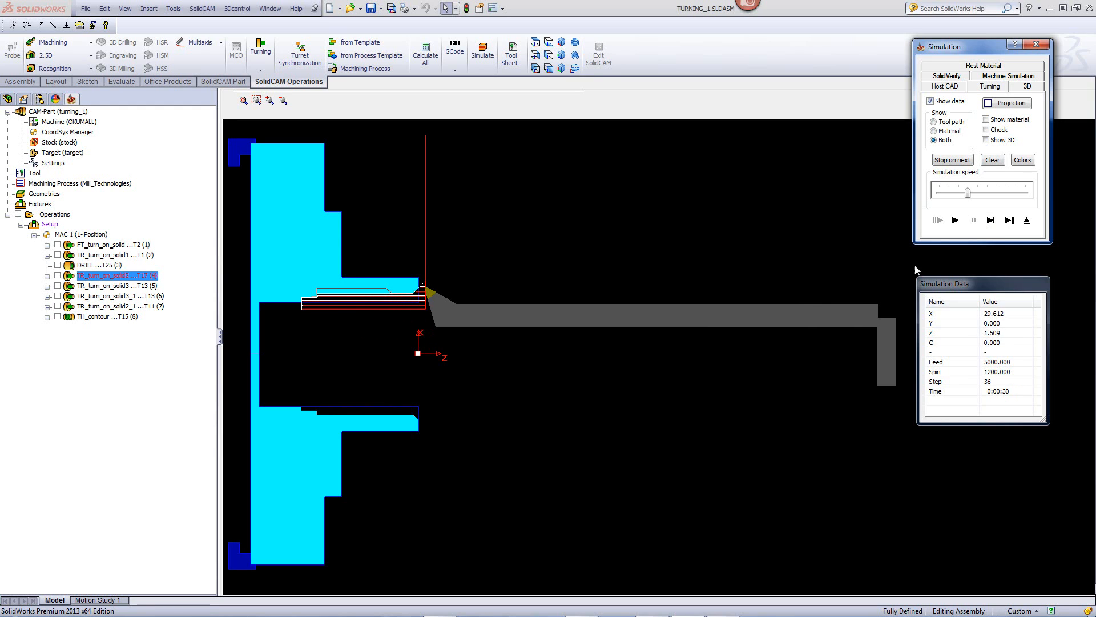
click(955, 221)
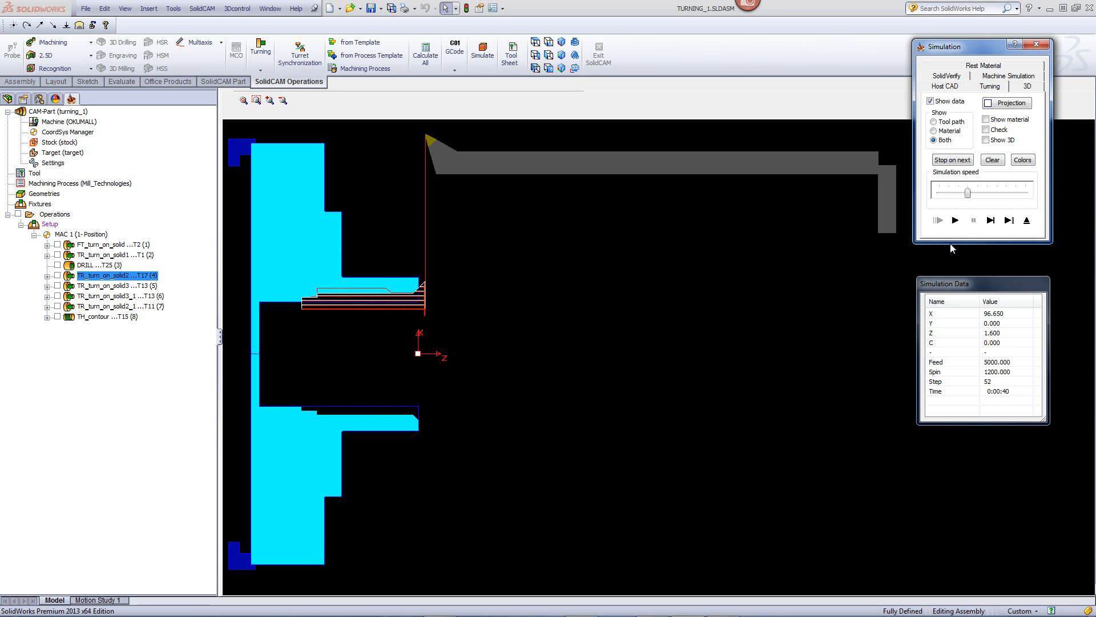
Exit the simulation and review the descending-motion strategy settings of the internal turning operation TR_turn_on_solid2
click(1026, 220)
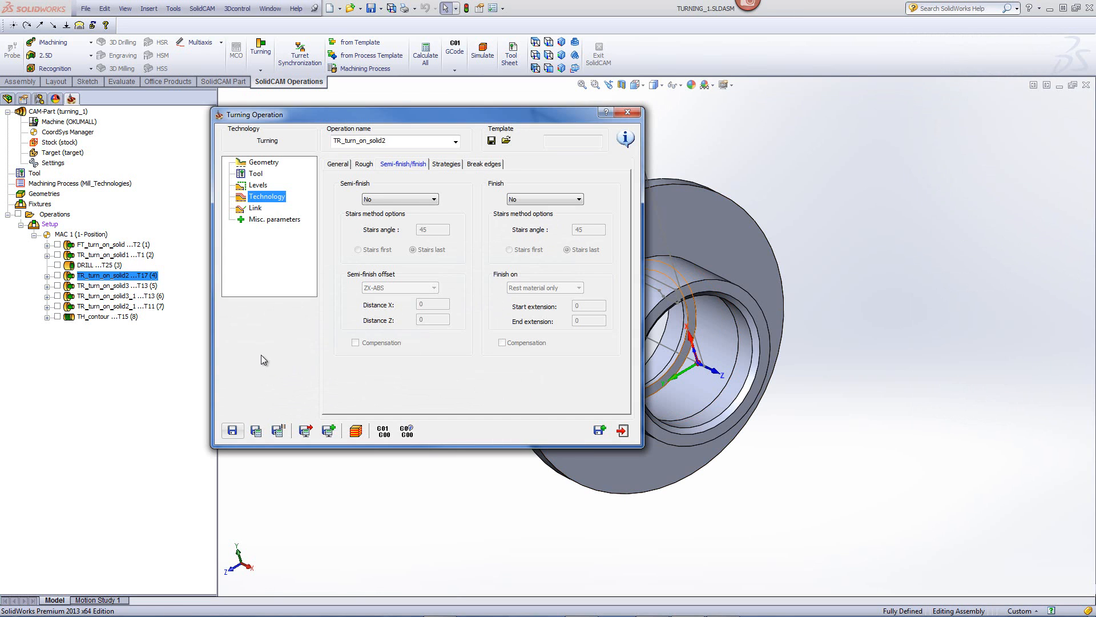
click(455, 165)
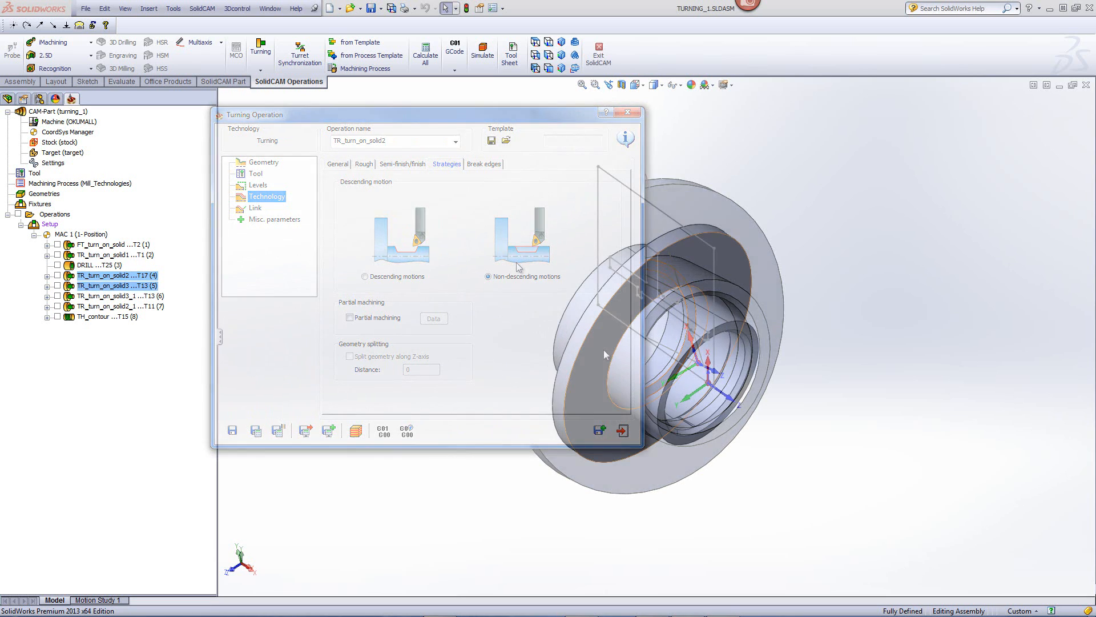
Examine the recess inside the bore and display the geometry of the internal operation TR_turn_on_solid3 on the model
middle_drag(768, 427, 763, 387)
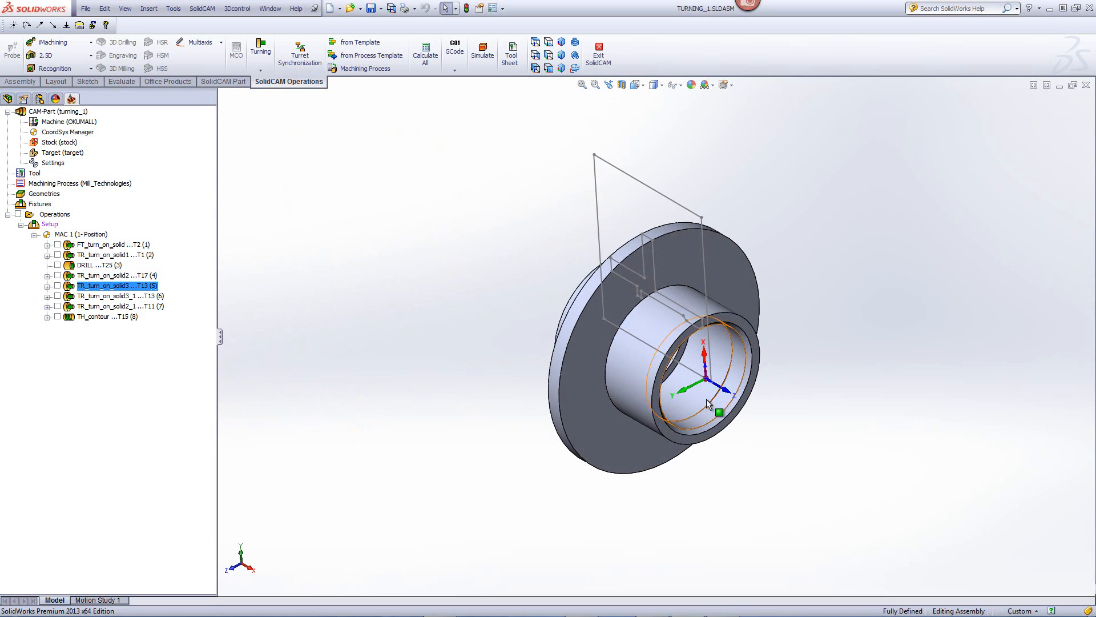
scroll(960, 305, down, 5)
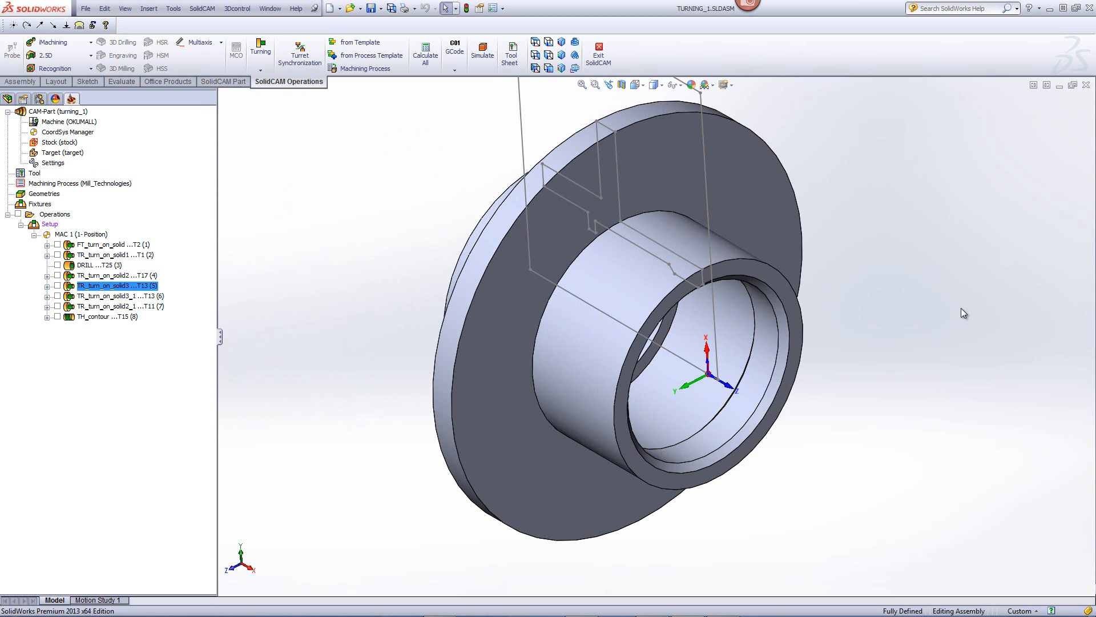
click(698, 412)
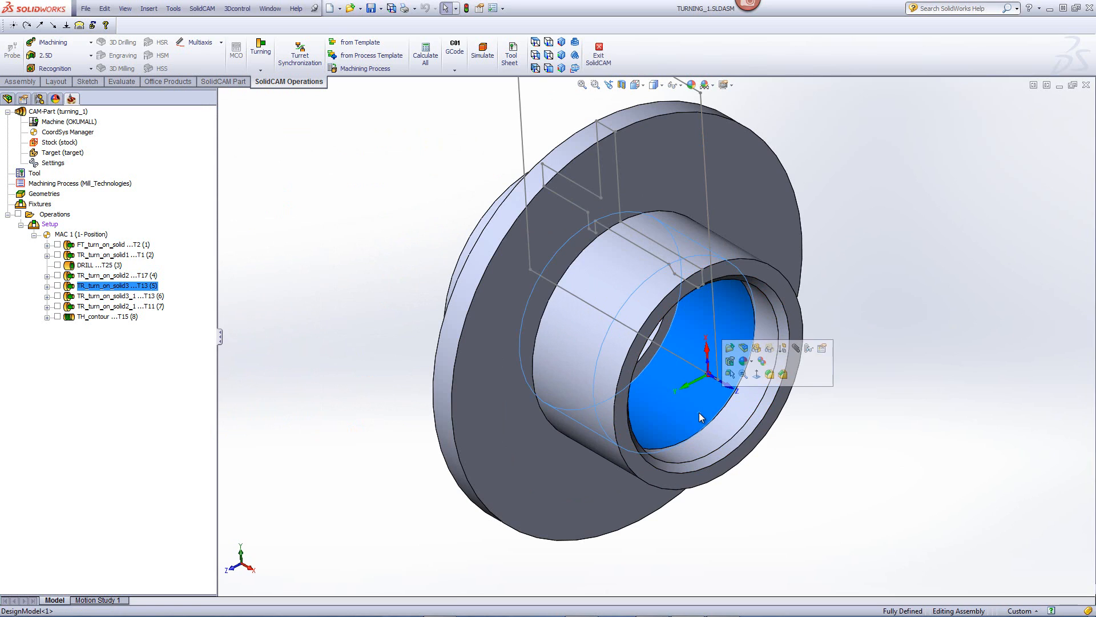
click(284, 240)
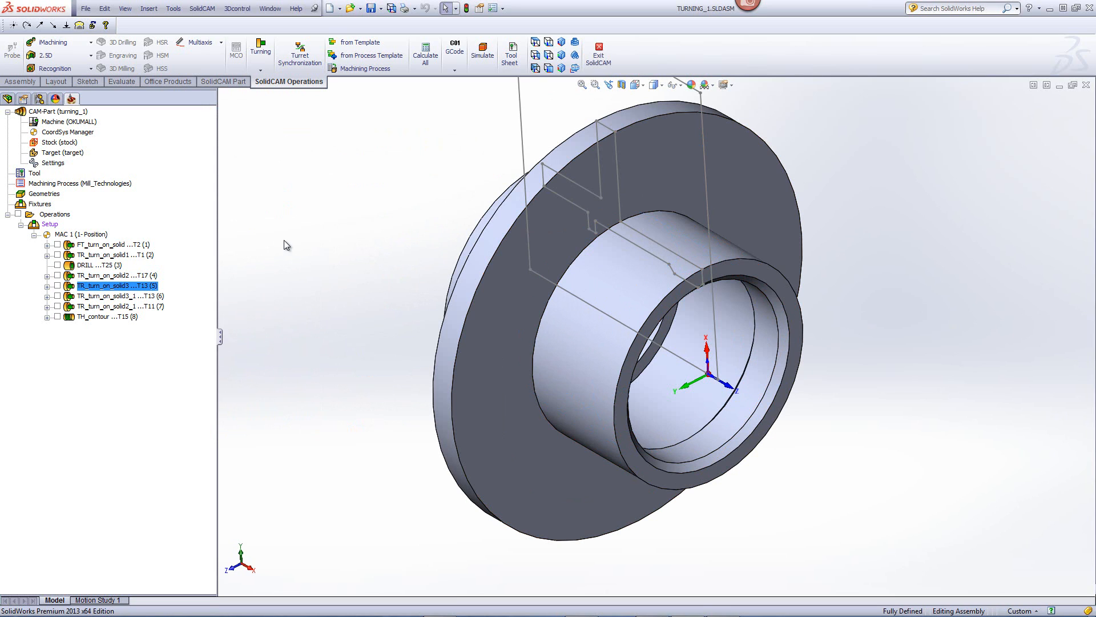
double_click(119, 285)
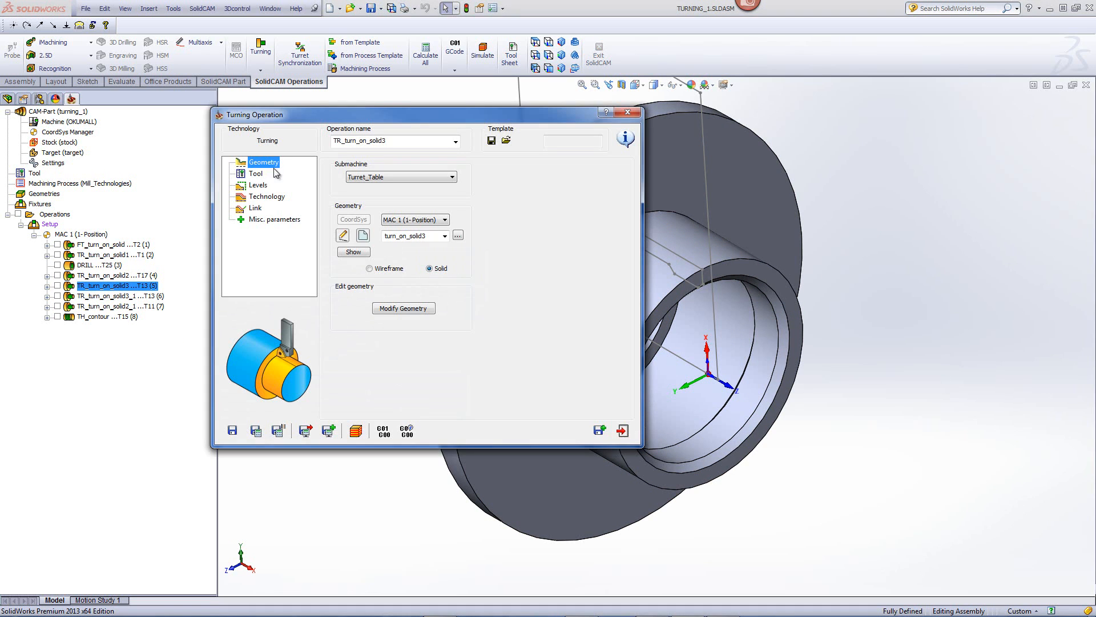
click(363, 251)
middle_drag(759, 420, 698, 390)
scroll(703, 396, down, 4)
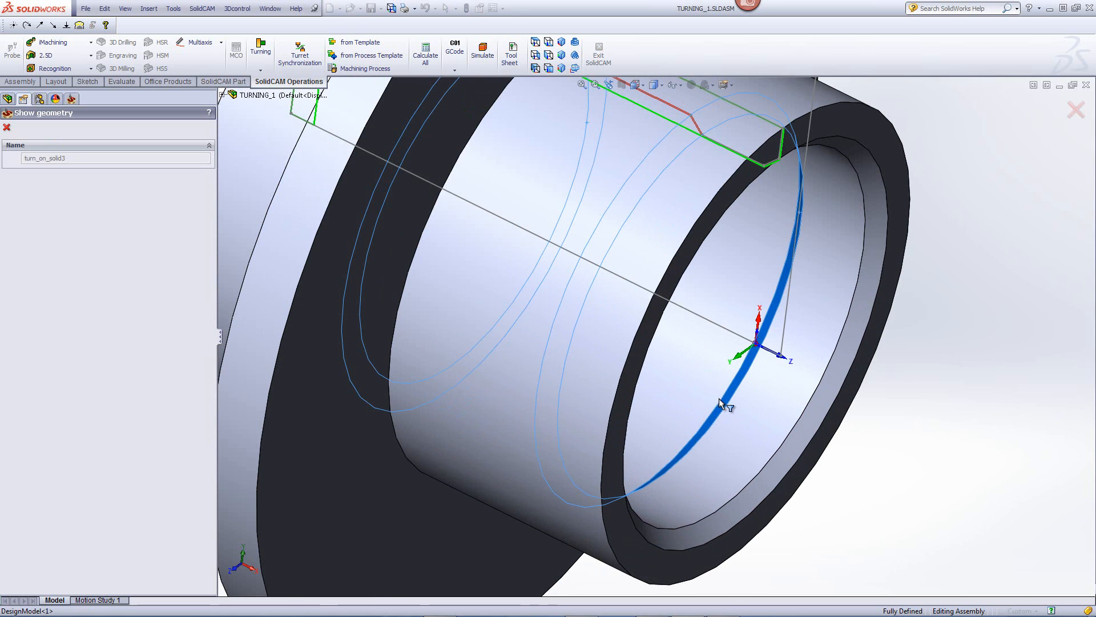
middle_drag(731, 391, 669, 347)
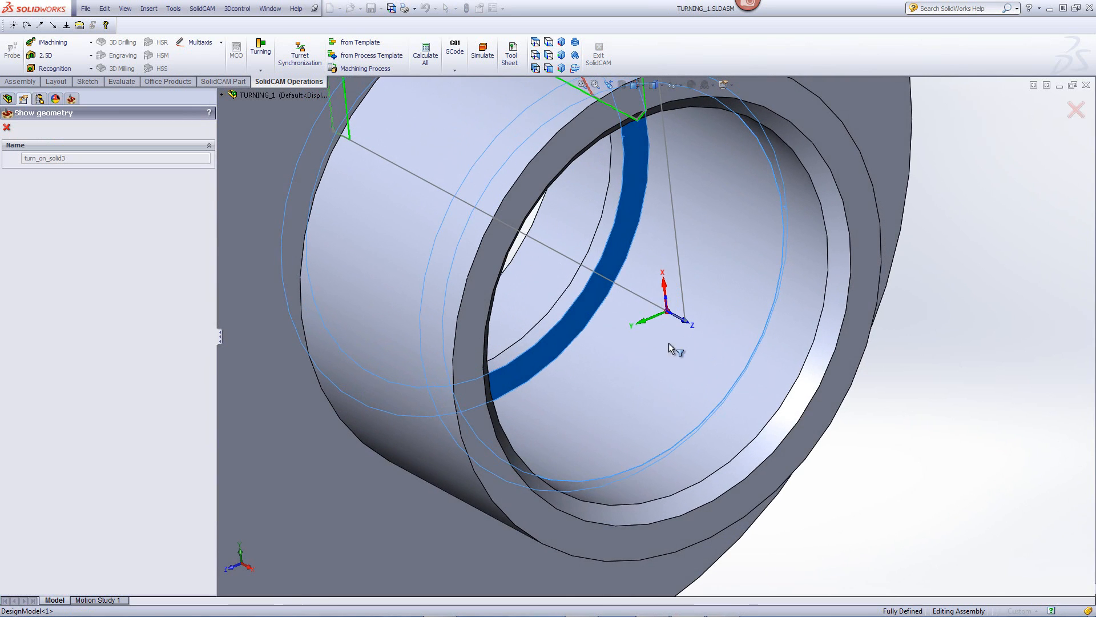
scroll(628, 326, up, 3)
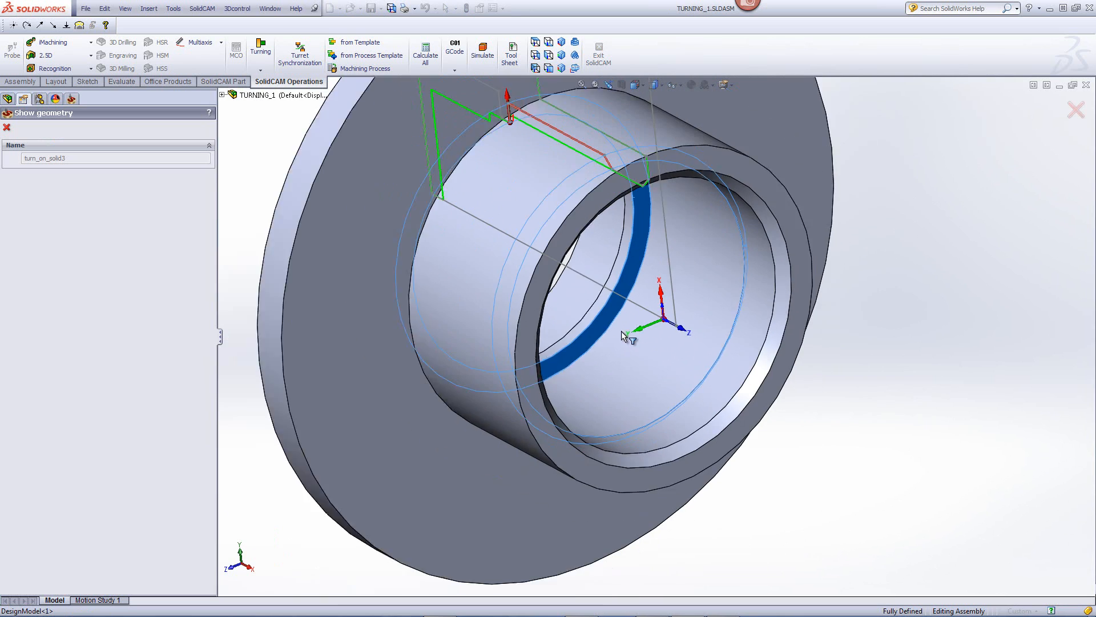
click(7, 127)
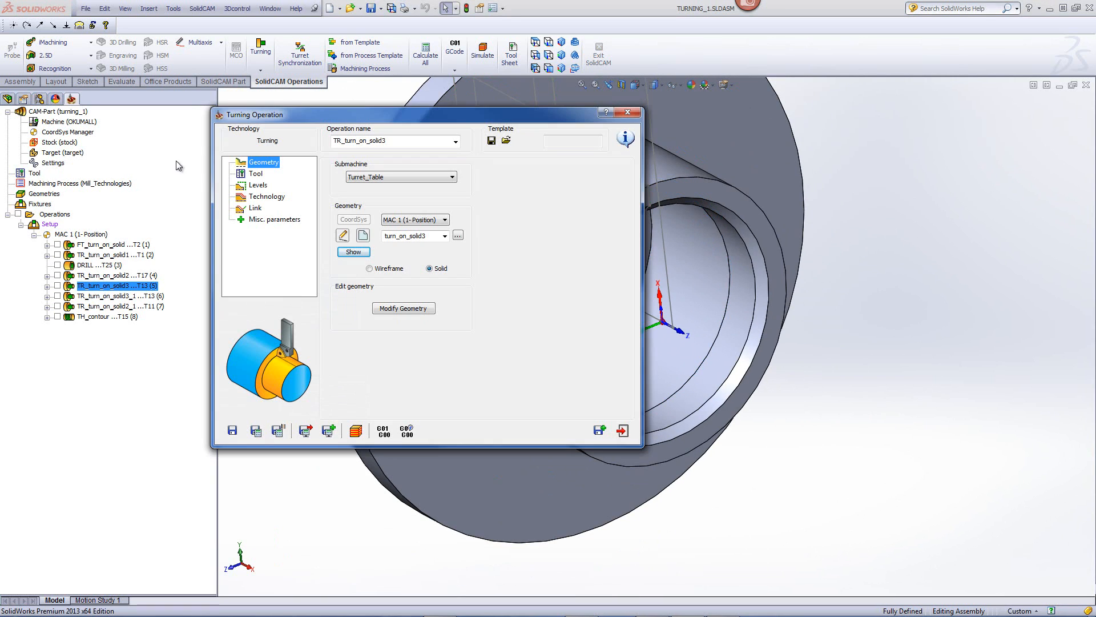
Review the internal grooving tool of TR_turn_on_solid3 and its general and strategies technology settings
click(255, 174)
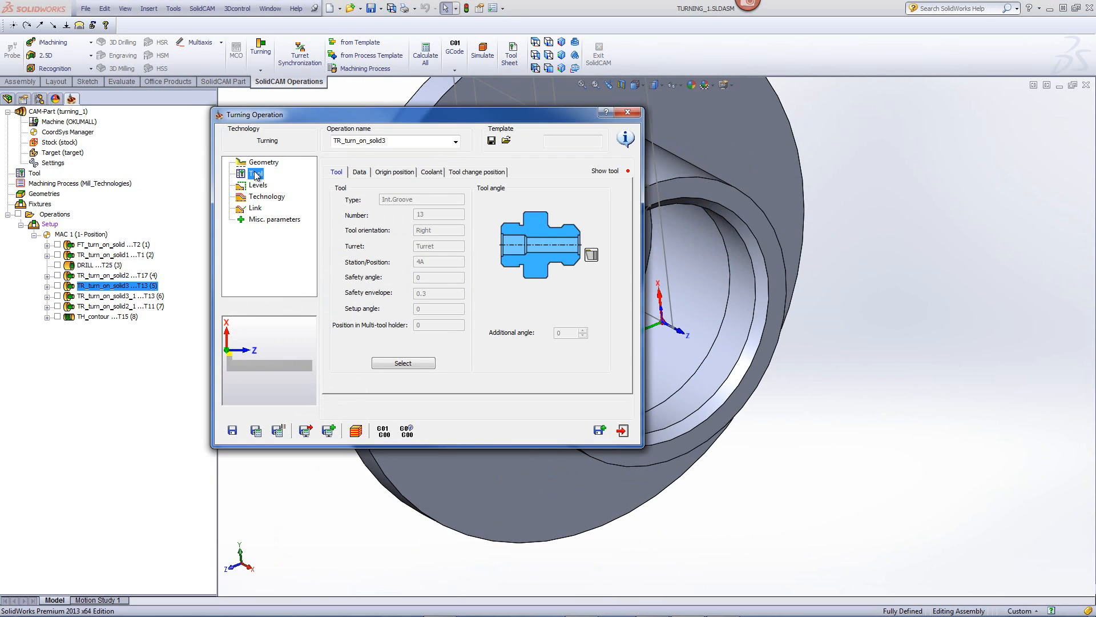
click(412, 364)
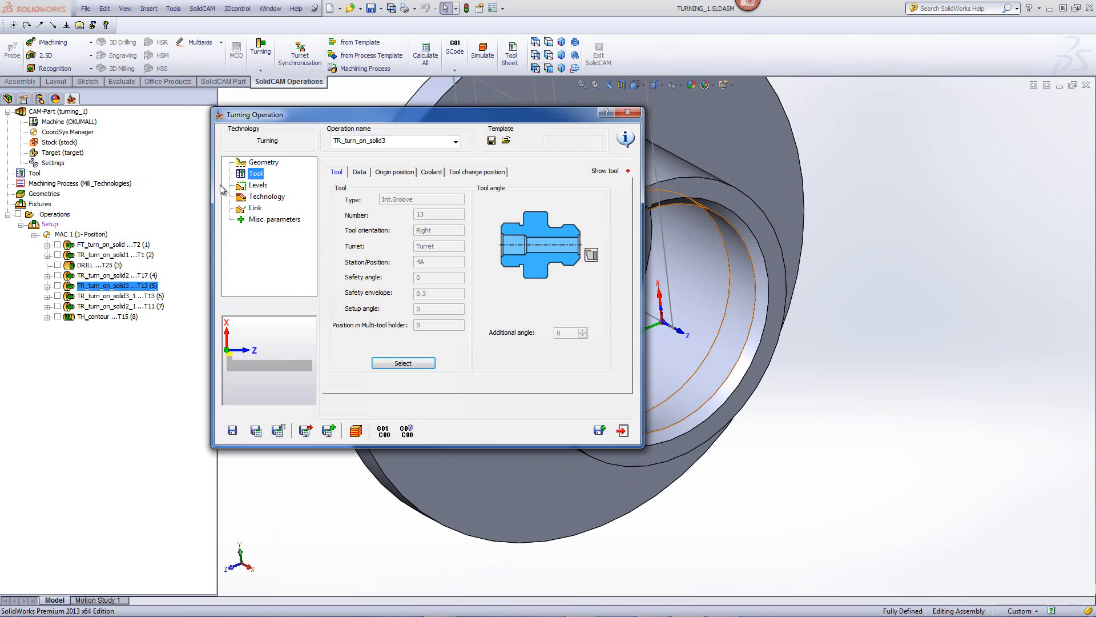
click(878, 366)
click(268, 197)
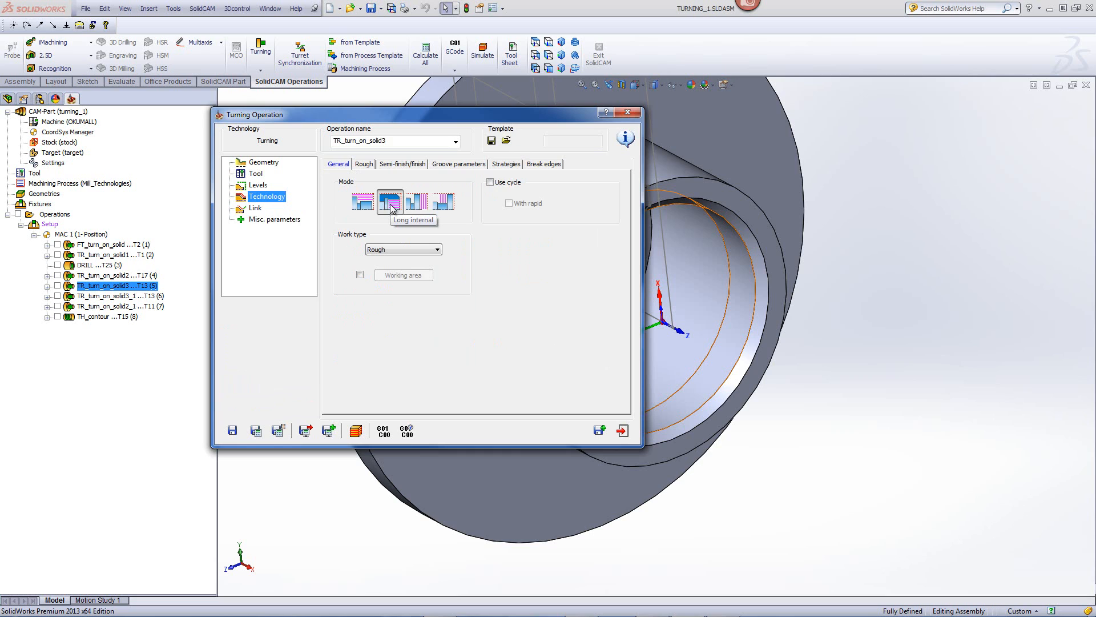
click(507, 164)
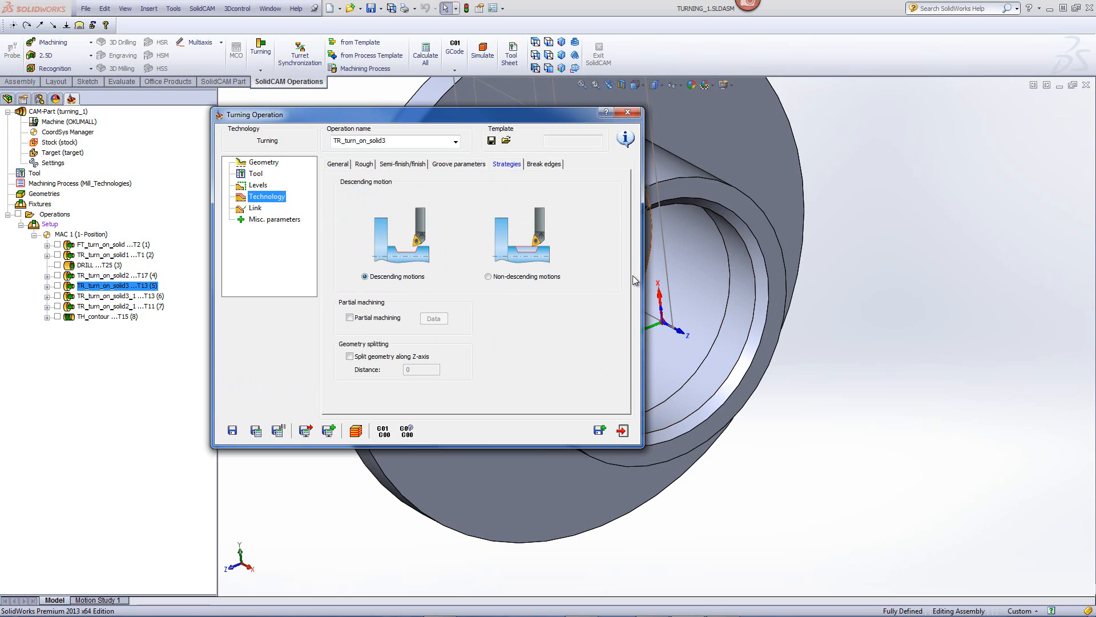
Simulate TR_turn_on_solid3 in the Turning simulation, stepping into the first cut, playing the remainder, and exit
click(355, 431)
click(989, 221)
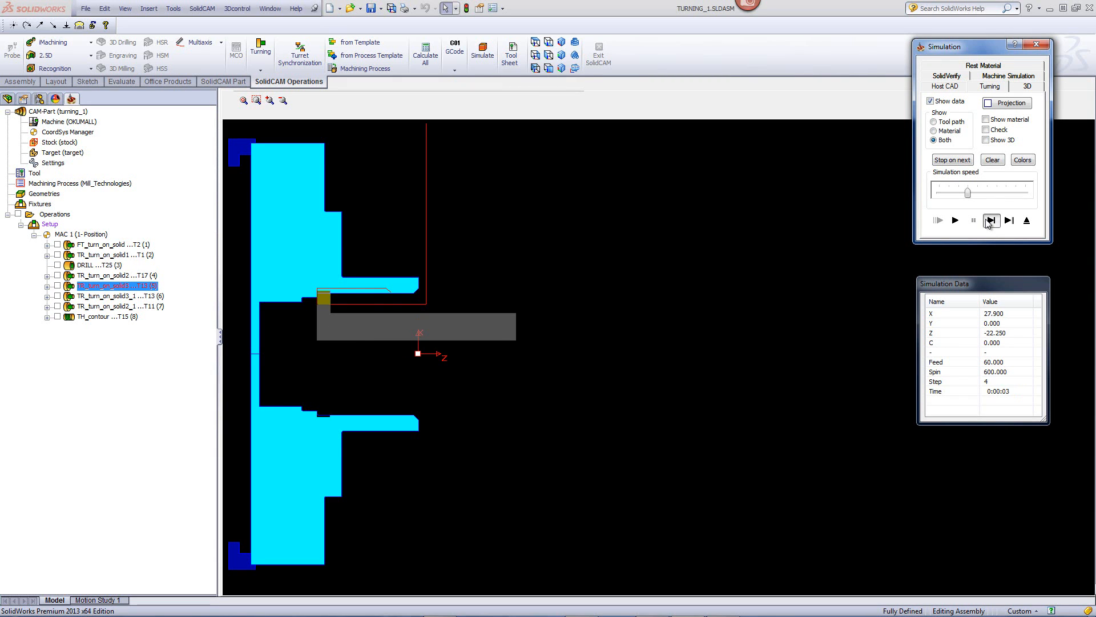
click(956, 222)
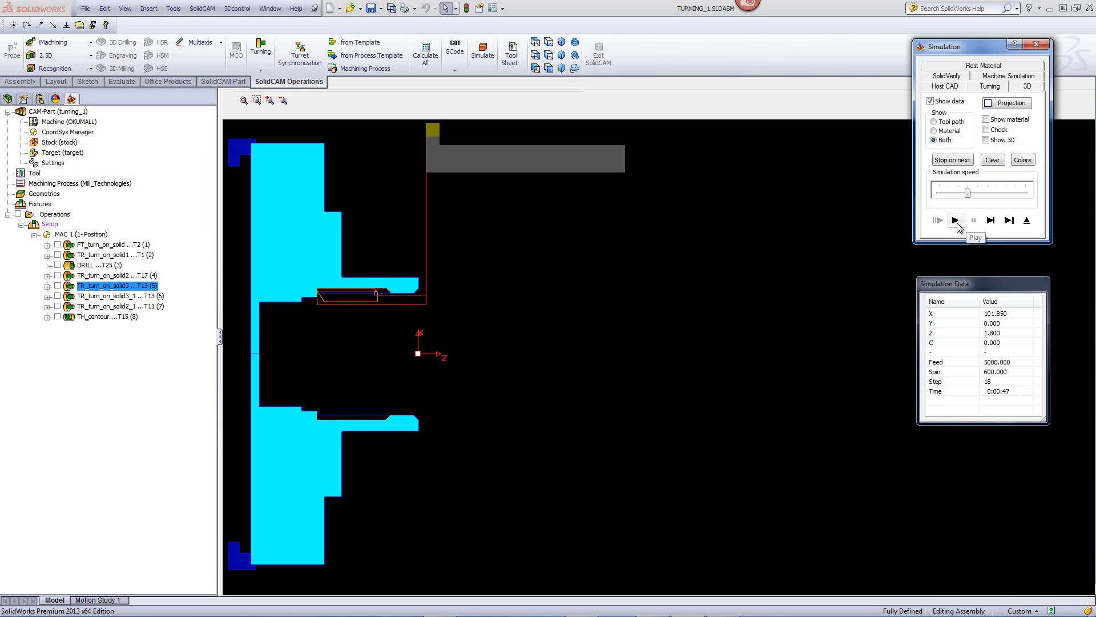
click(1026, 221)
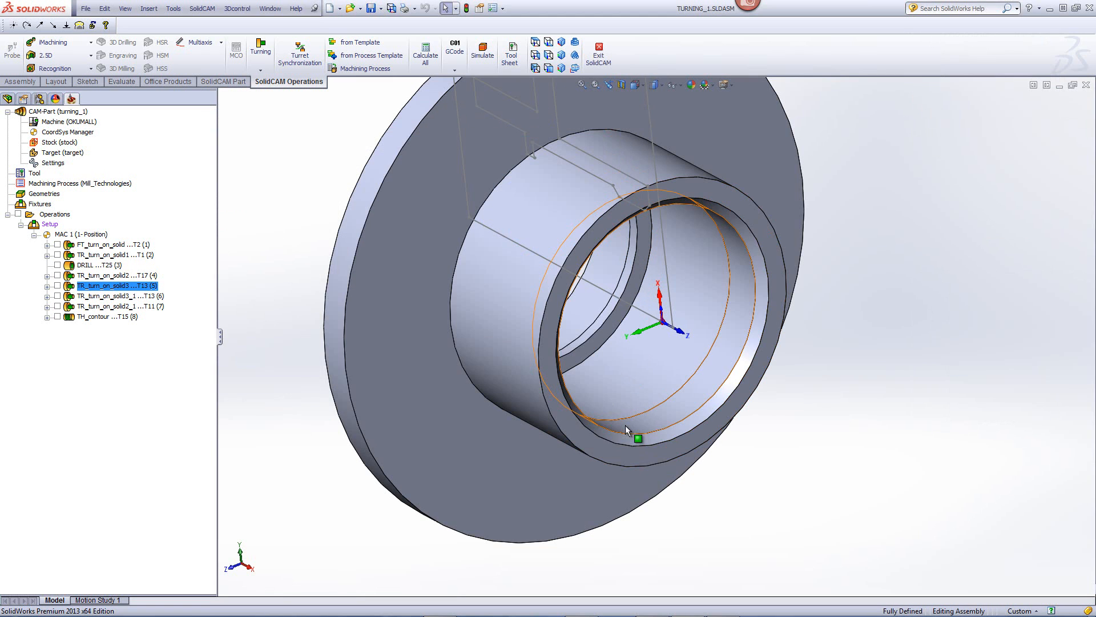
Review the tool of operation TR_turn_on_solid3_1 and its general and semi-finish/finish technology settings
double_click(116, 297)
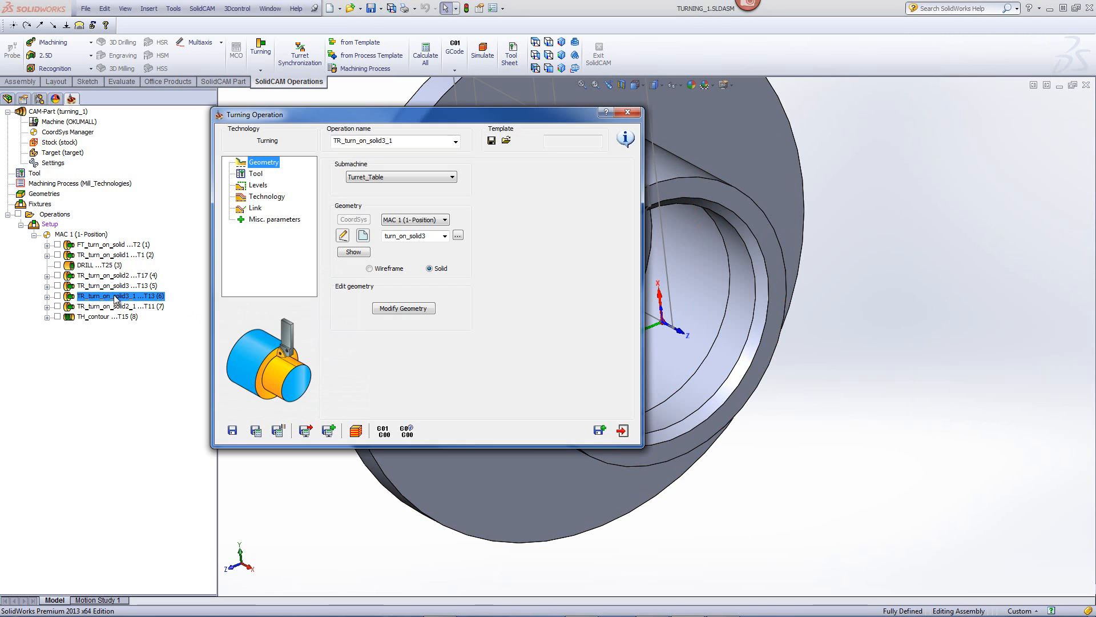
click(257, 174)
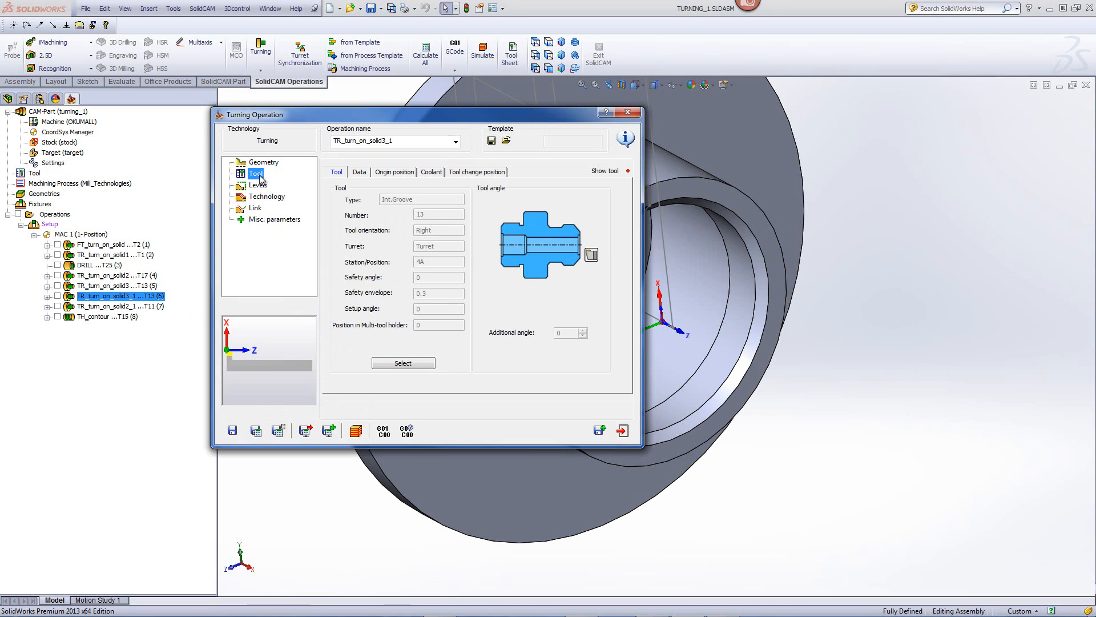
click(410, 365)
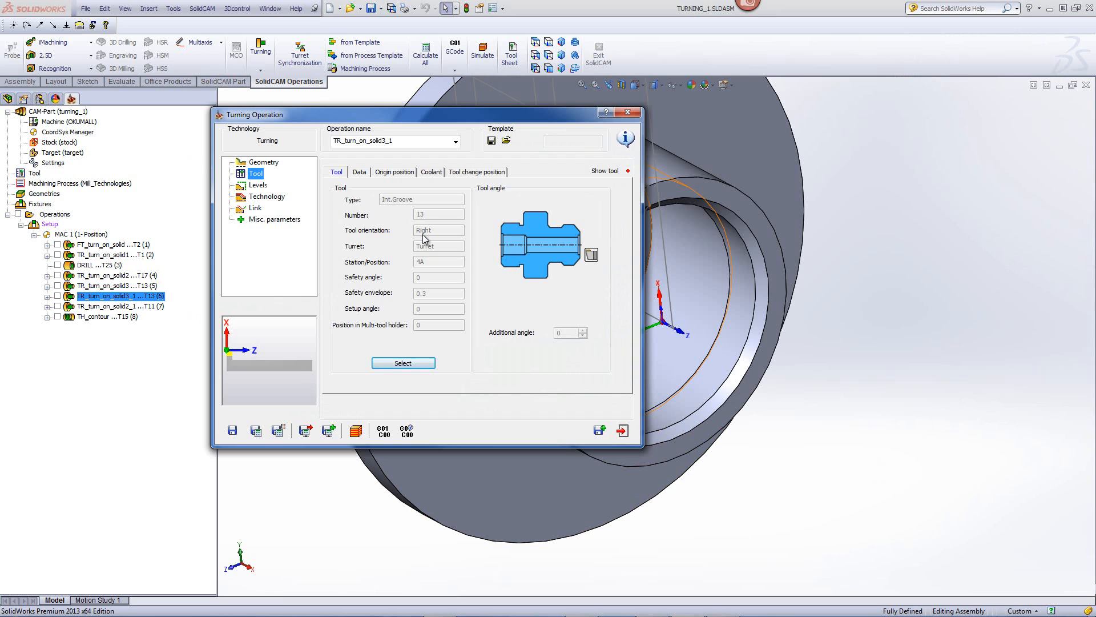
click(262, 199)
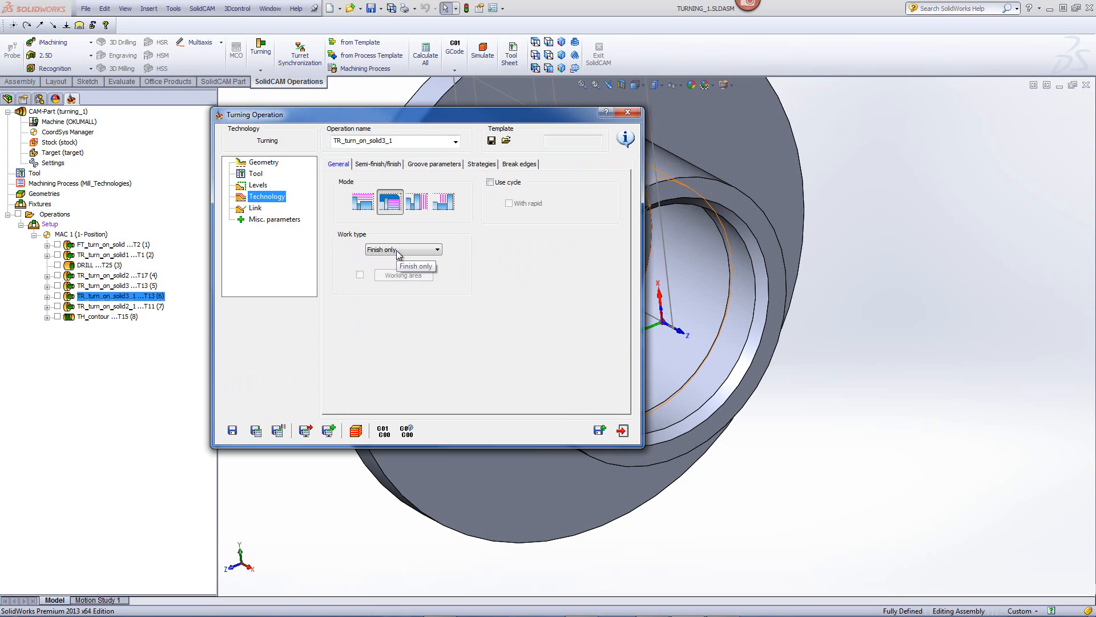
click(383, 166)
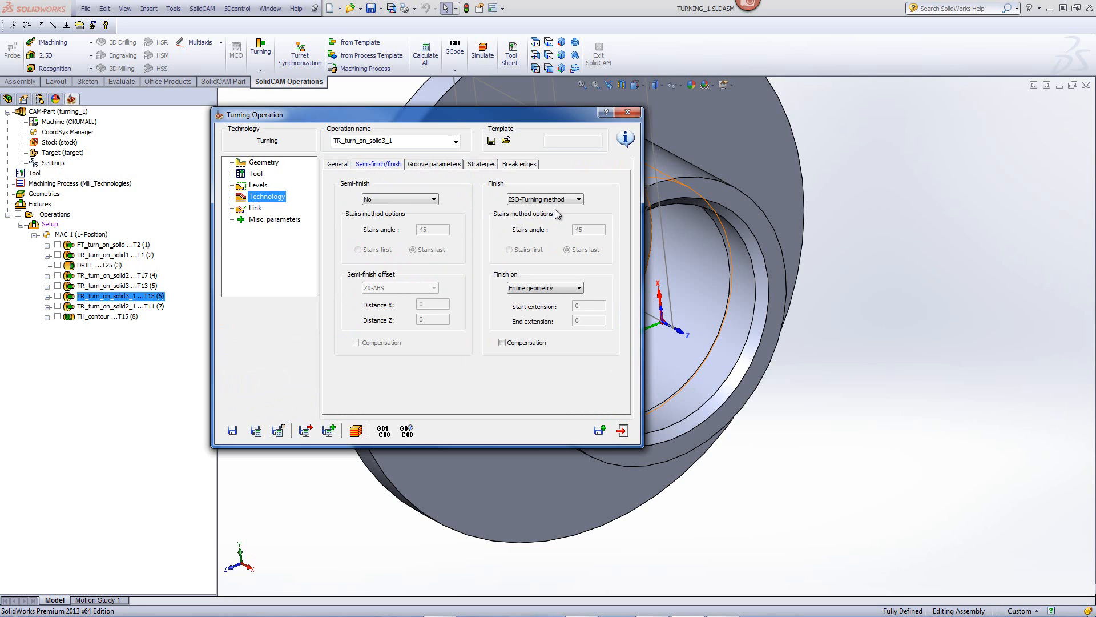
Simulate the finishing operation TR_turn_on_solid3_1 move by move in the Turning simulation until the tool exits the bore, and close it
click(354, 431)
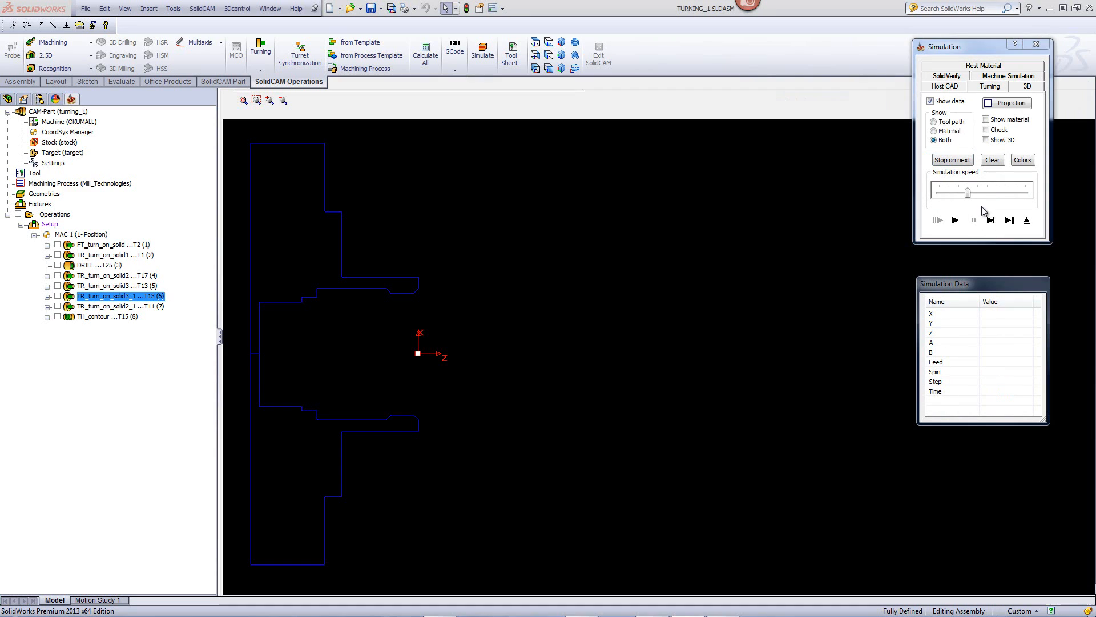
click(990, 220)
click(990, 220)
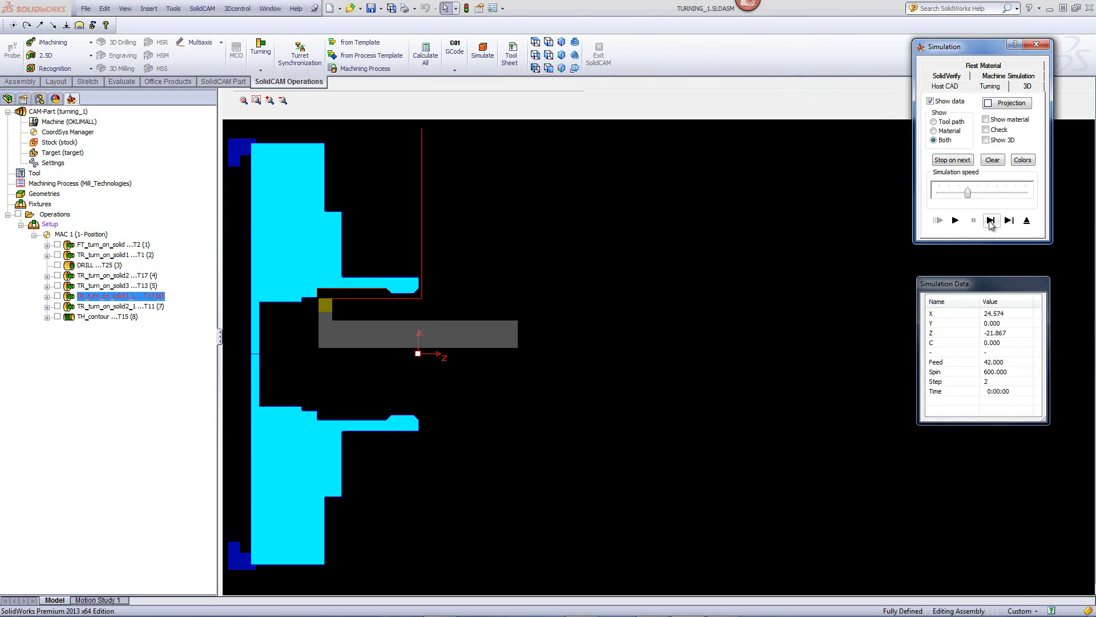
click(991, 226)
click(991, 226)
click(991, 225)
click(991, 226)
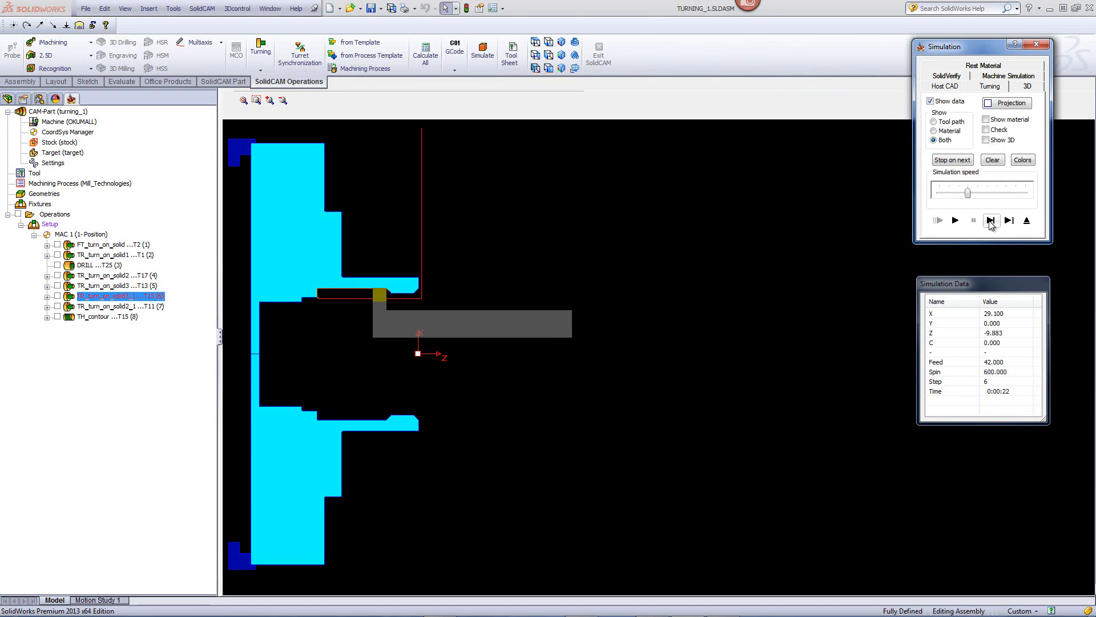
click(991, 221)
click(991, 221)
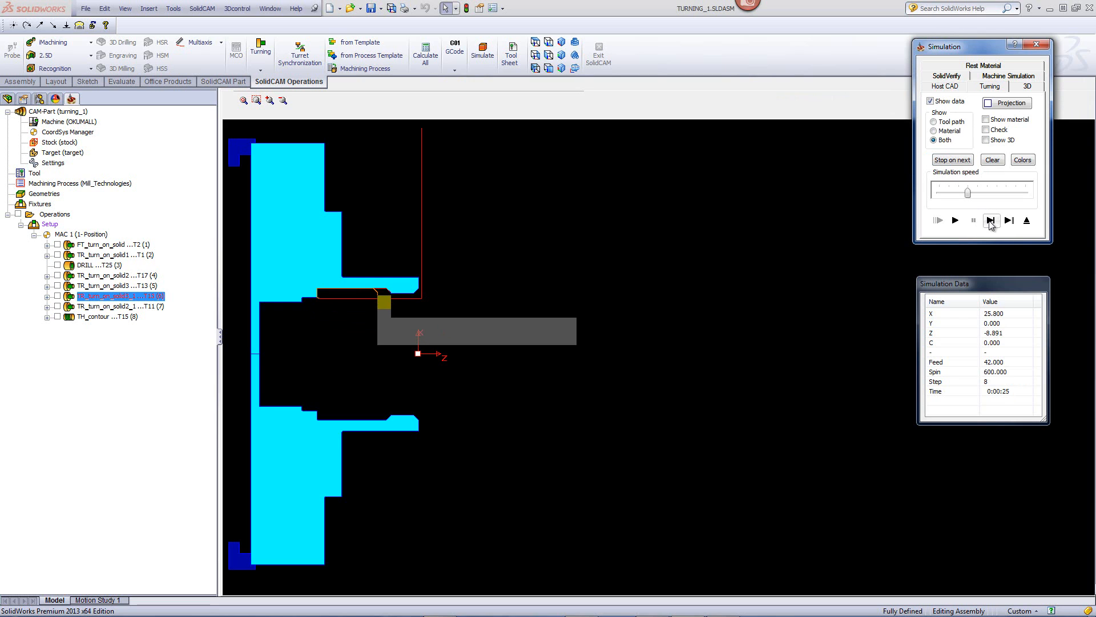
click(991, 220)
click(990, 220)
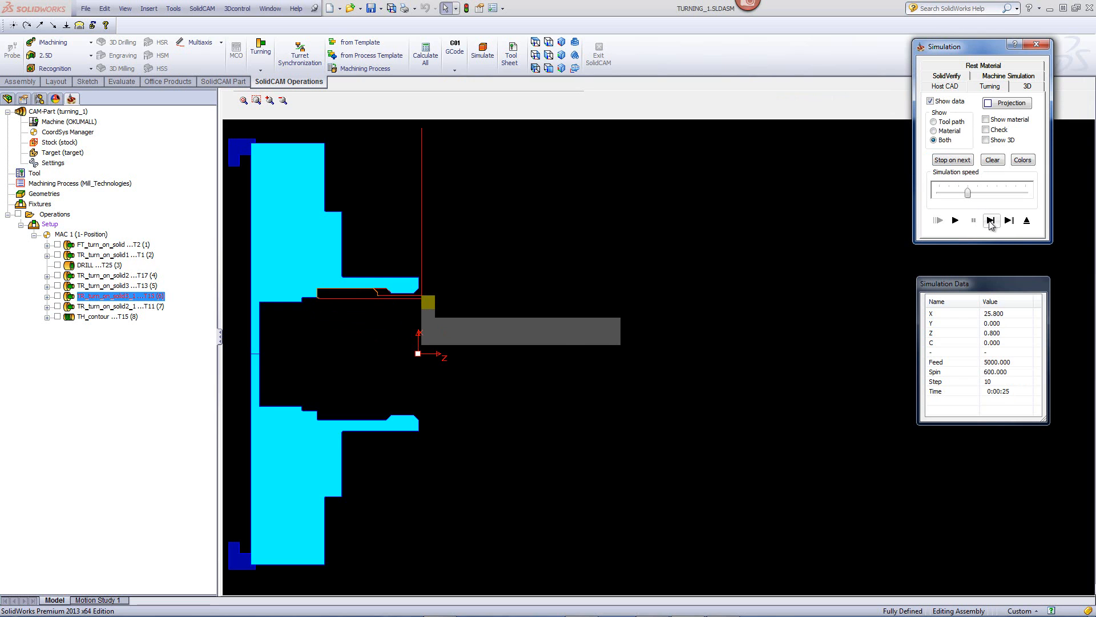
click(1026, 221)
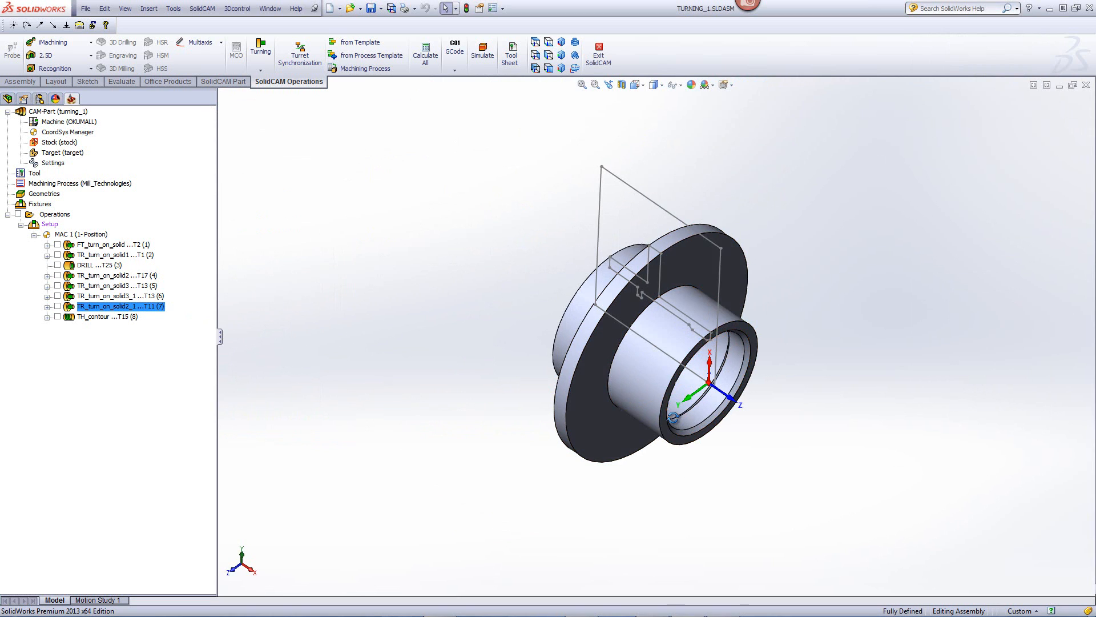
Examine the bore and review the general technology settings of the operation TR_turn_on_solid2_1
scroll(775, 417, down, 4)
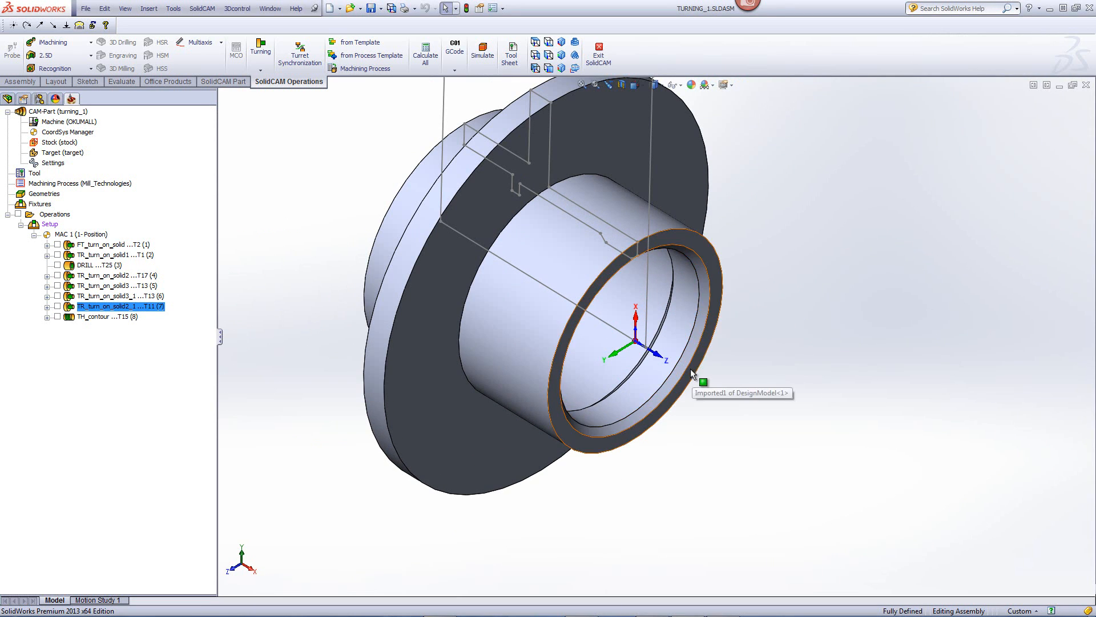
double_click(111, 309)
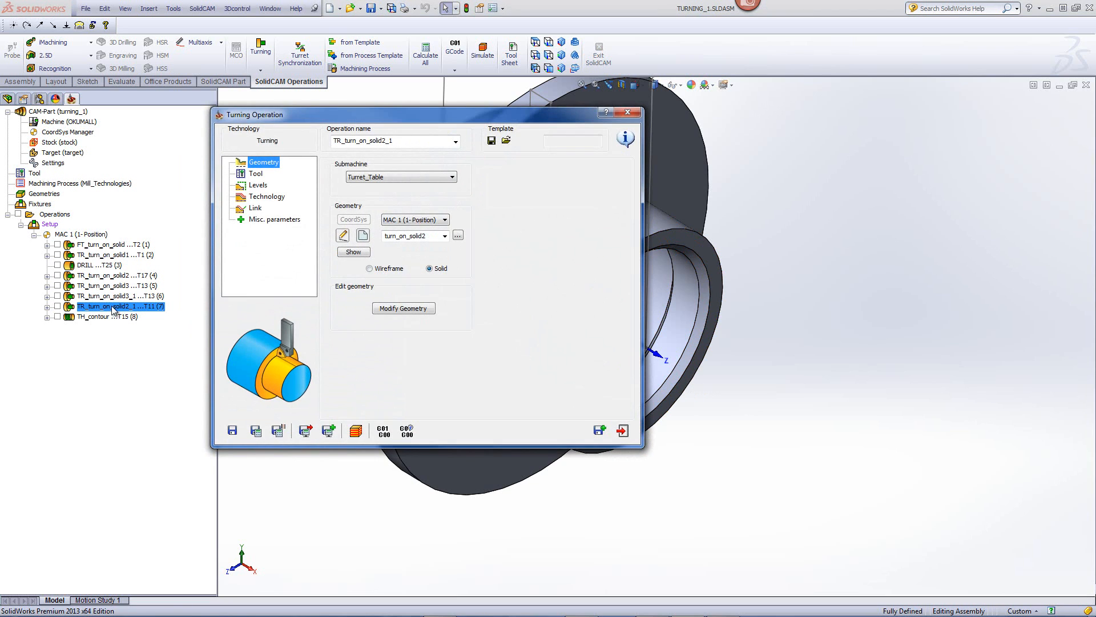
click(266, 196)
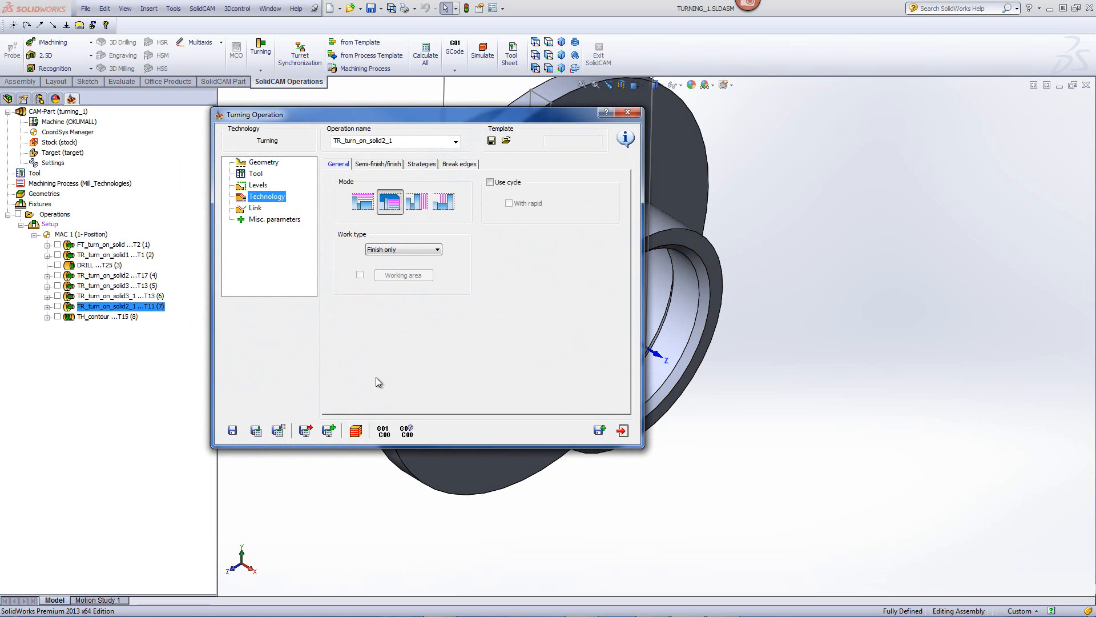
Simulate the operation TR_turn_on_solid2_1 move by move in the Turning simulation, and close it
click(356, 430)
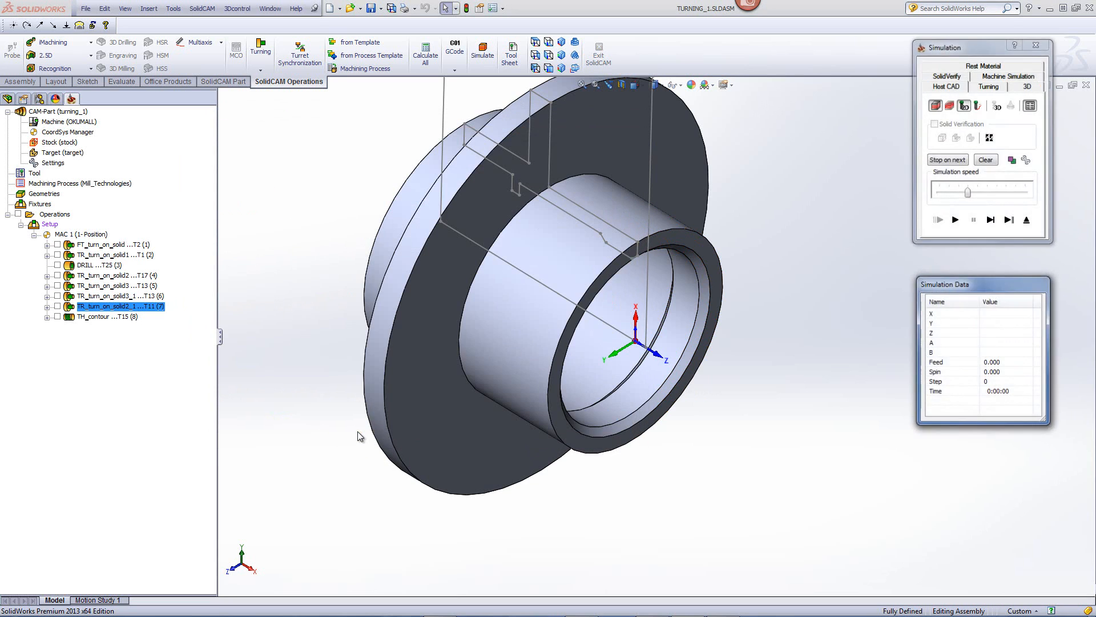
click(981, 87)
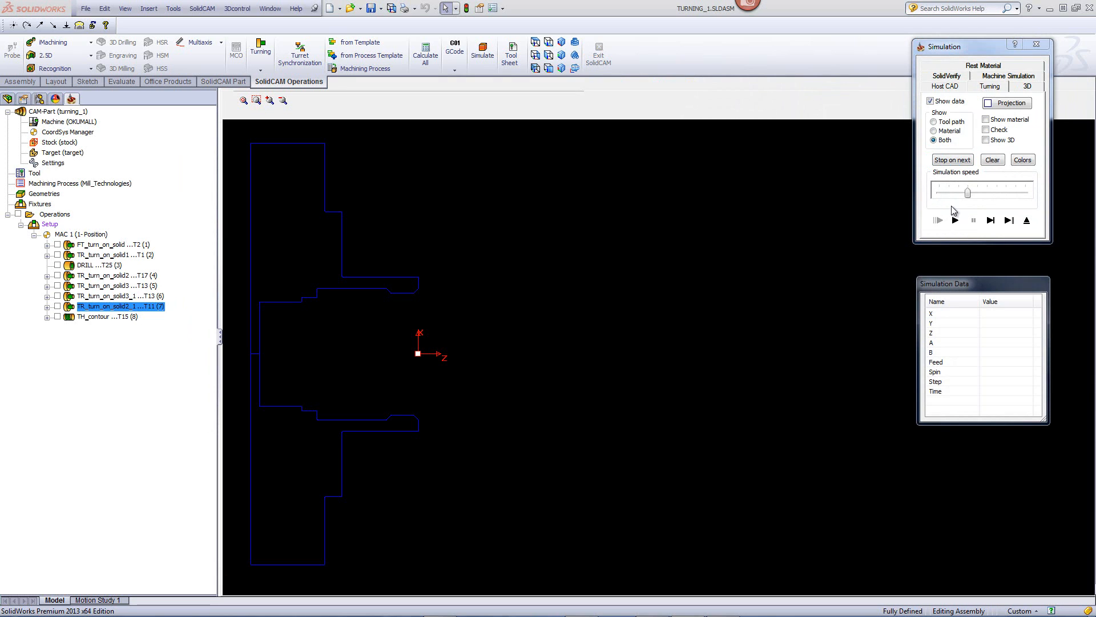
click(991, 220)
click(990, 221)
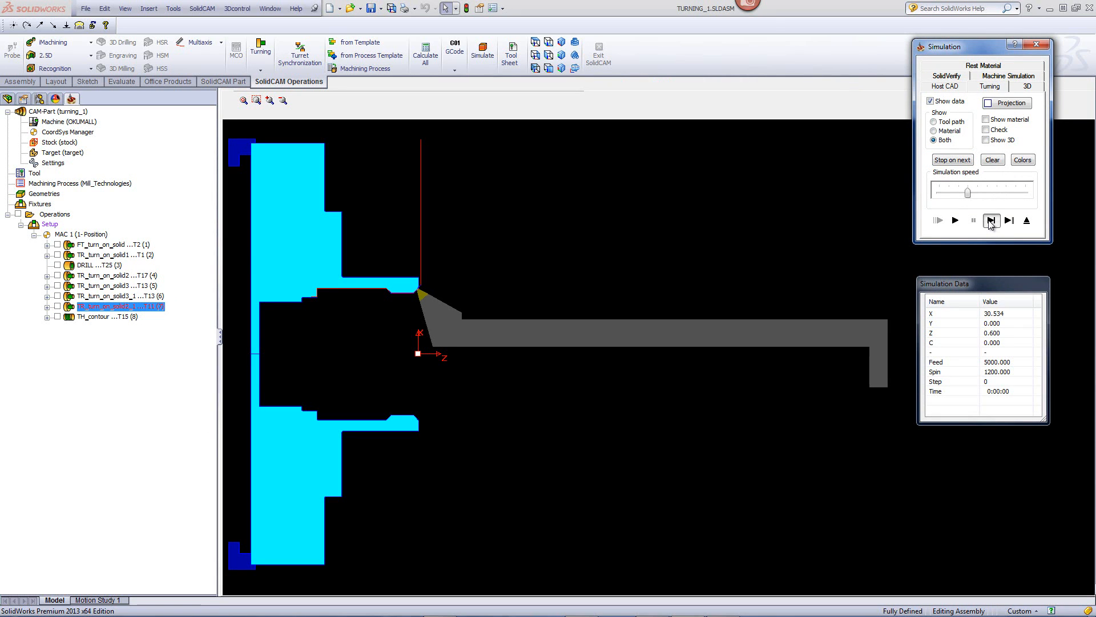
click(990, 221)
click(991, 221)
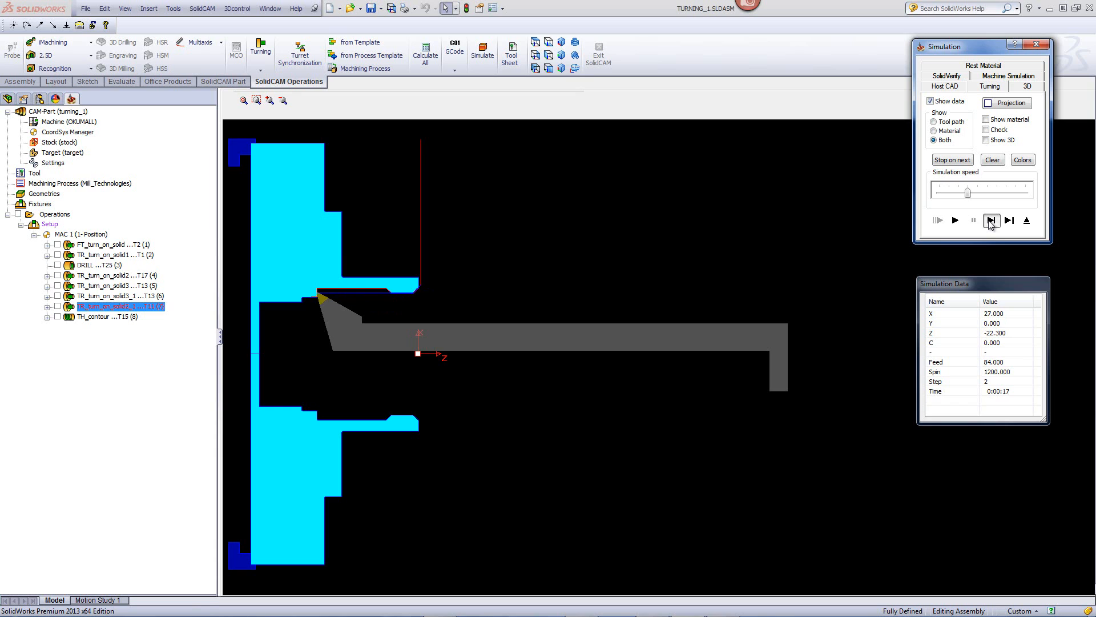
click(991, 221)
click(991, 221)
click(991, 221)
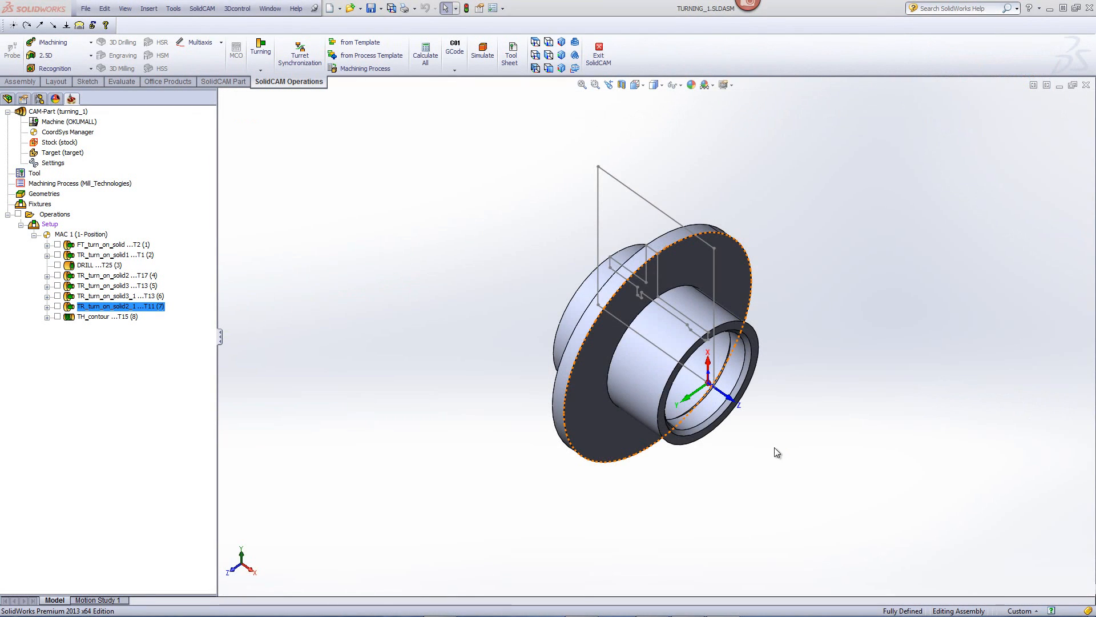
Select the inner cylindrical face at the bore's mouth and review the contour geometry of the threading operation TH_contour on the model
scroll(707, 385, down, 5)
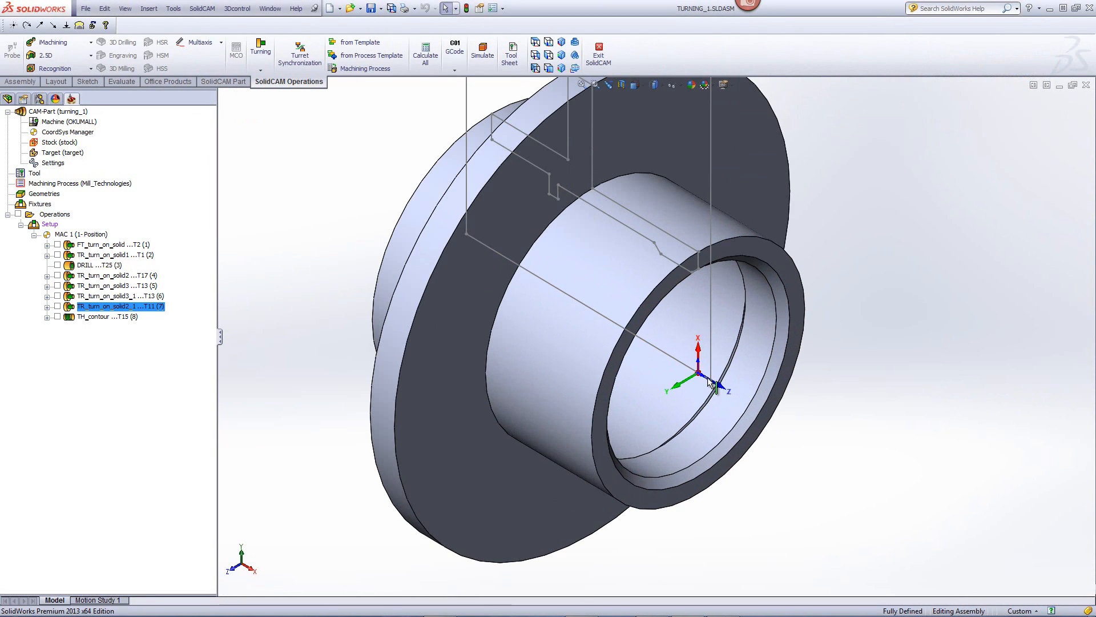
click(756, 372)
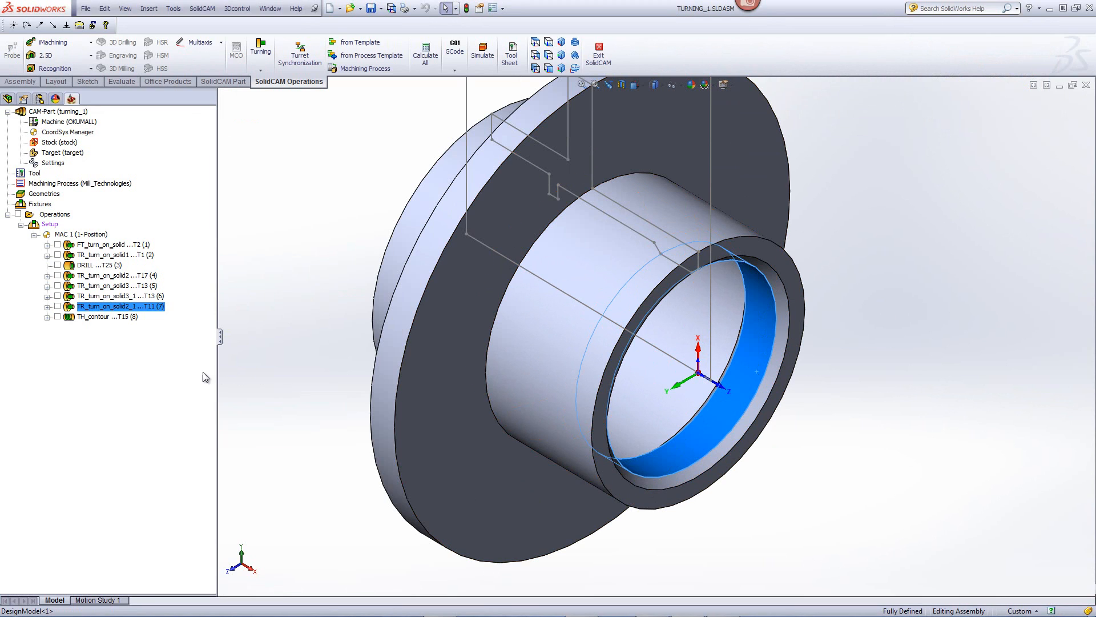
double_click(117, 317)
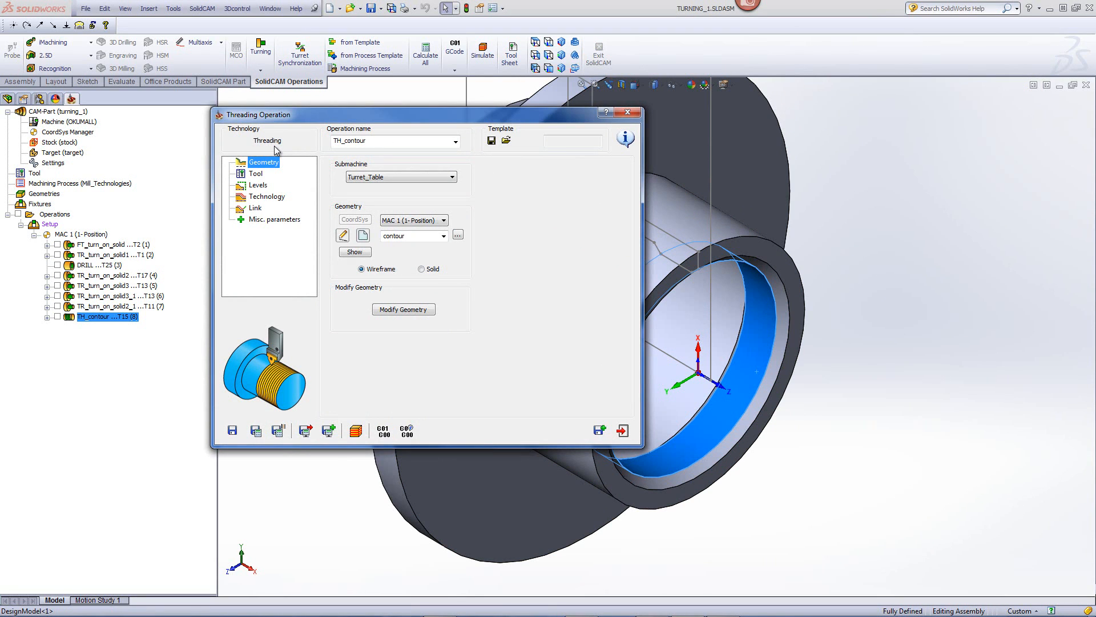
click(355, 252)
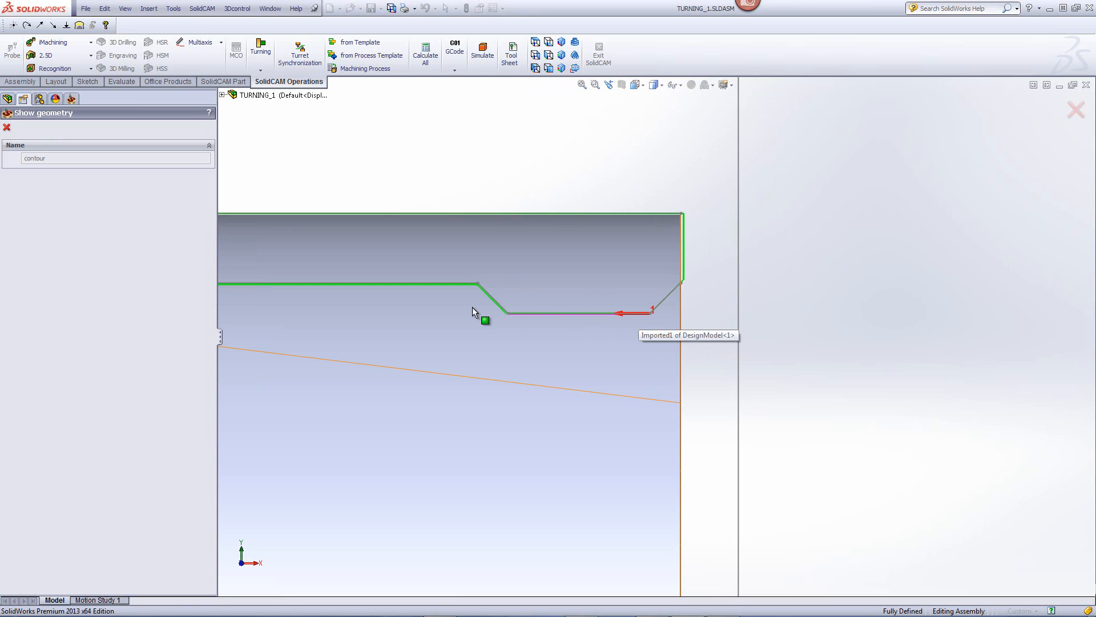
click(7, 128)
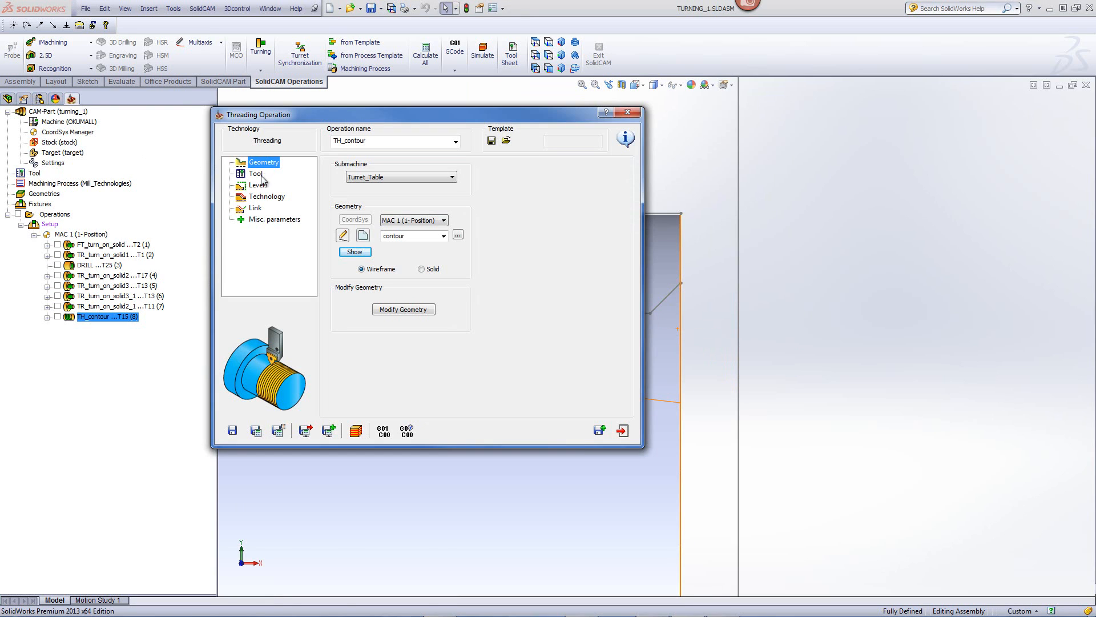
Review the internal threading tool's parameters in TH_contour, along with its general technology settings and thread data
click(260, 175)
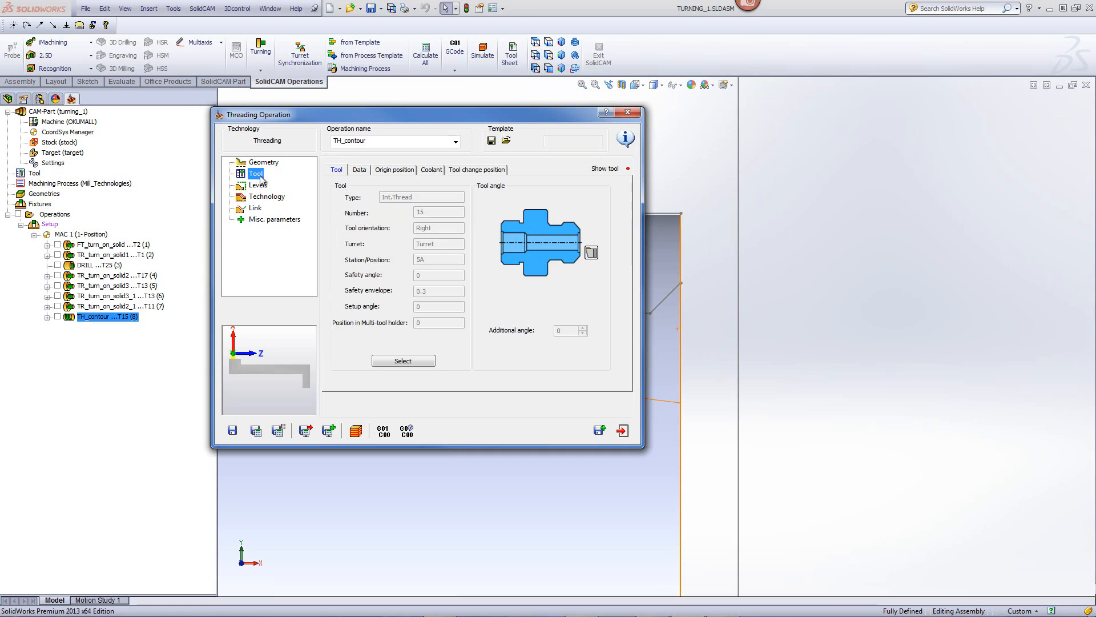
click(417, 359)
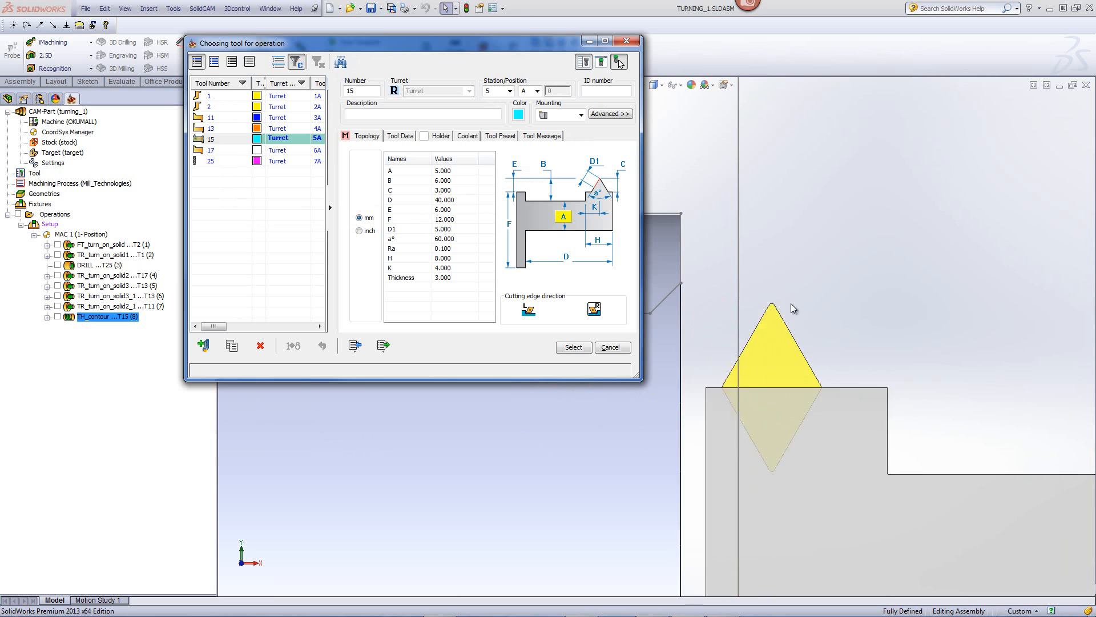
click(574, 347)
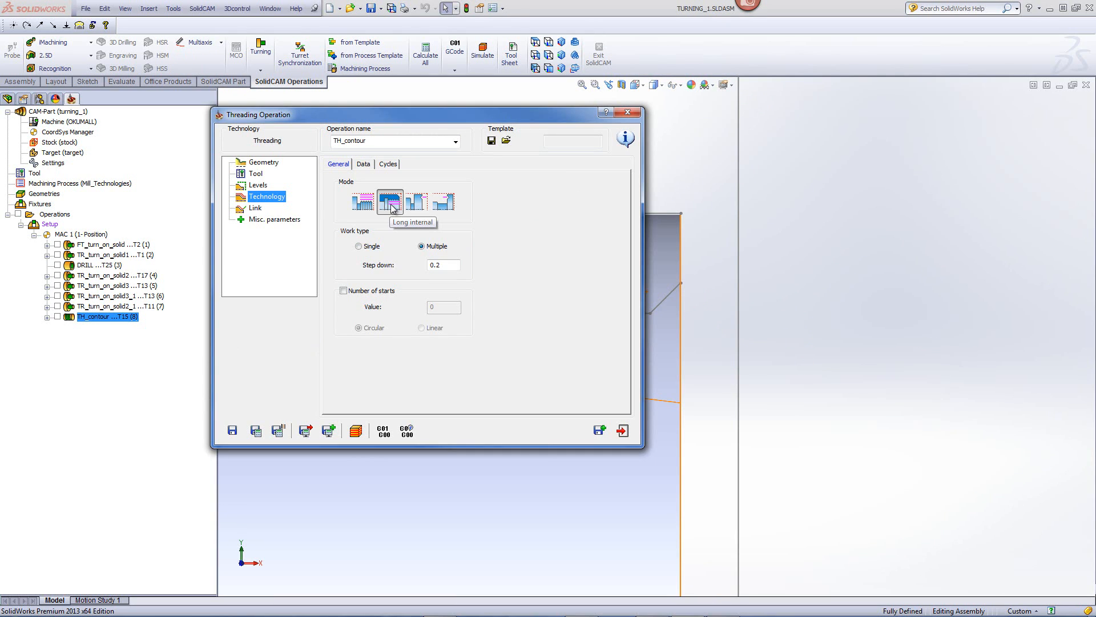
click(361, 165)
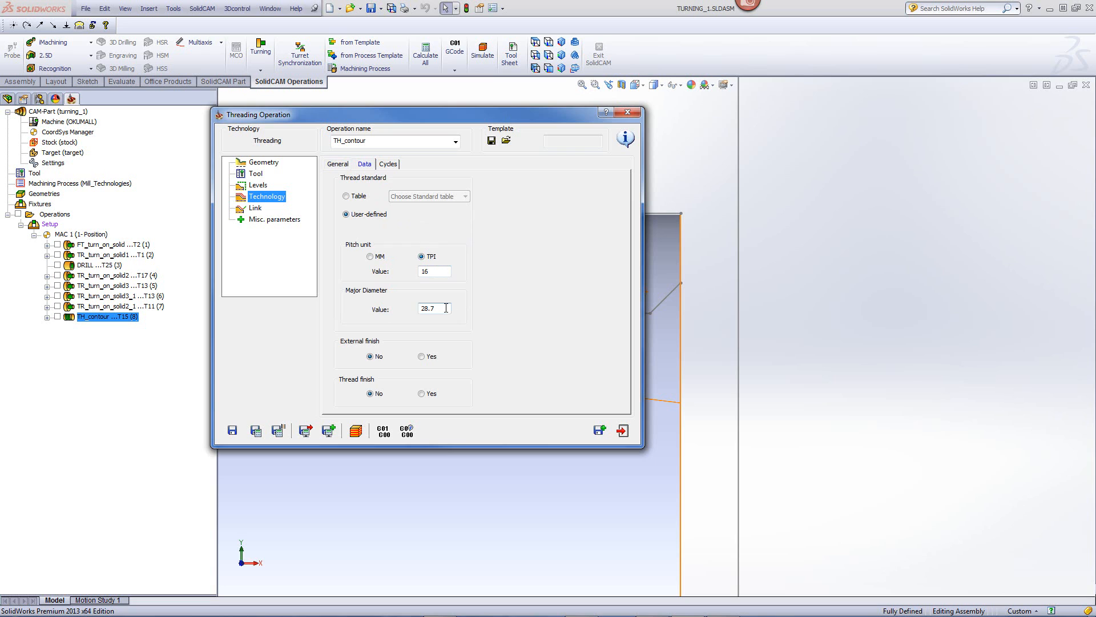
Simulate the threading operation TH_contour in the Turning simulation, stepping through the thread passes and playing the remainder
click(356, 431)
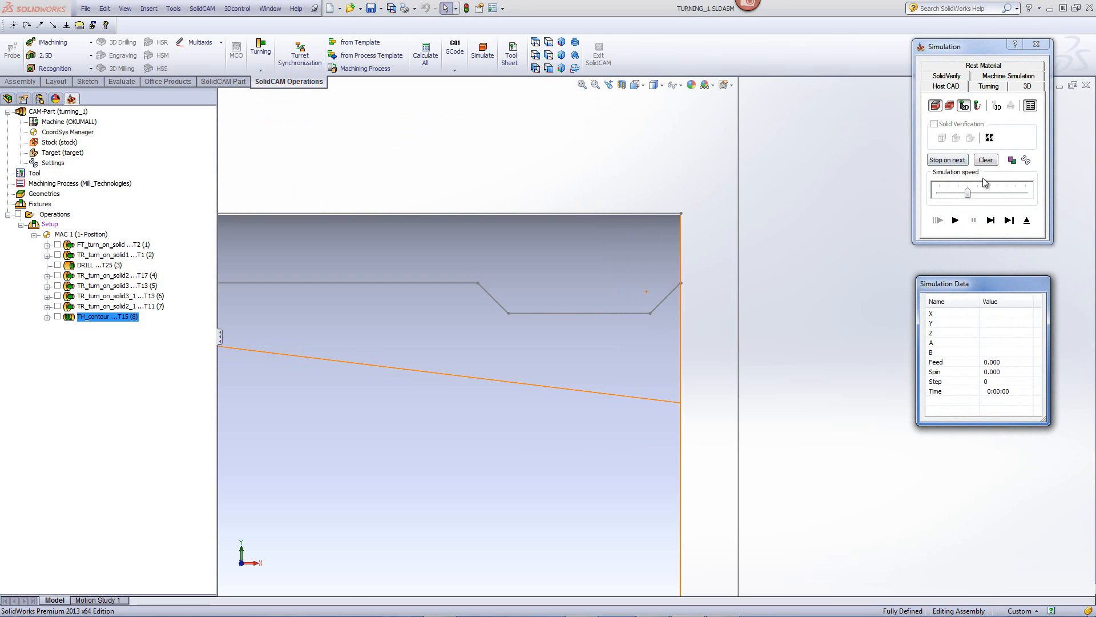
click(993, 87)
click(990, 221)
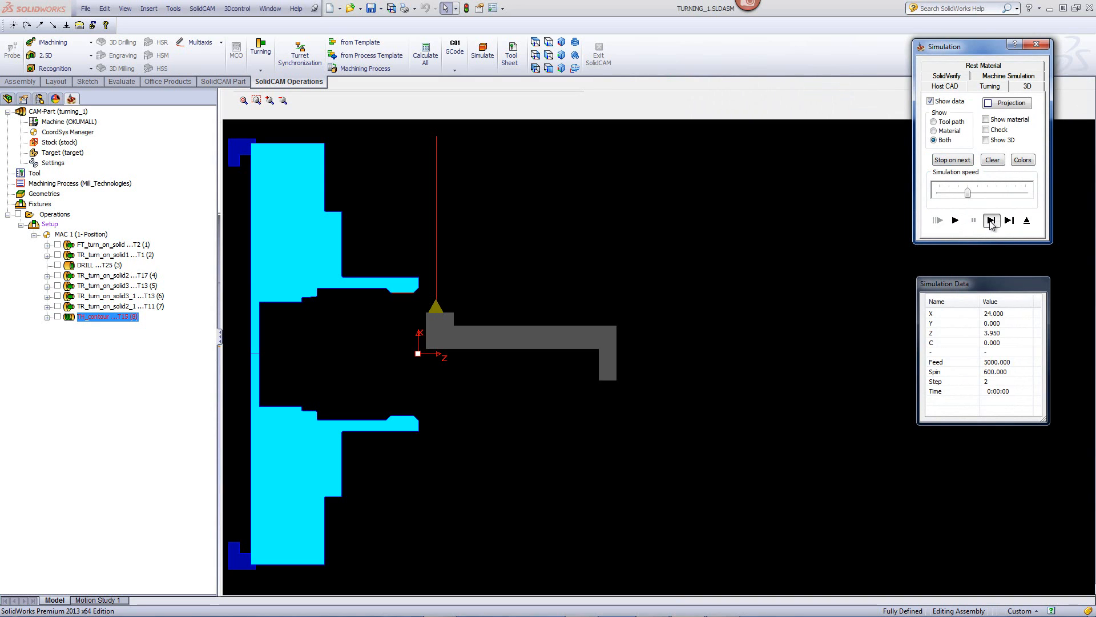
click(991, 221)
click(991, 221)
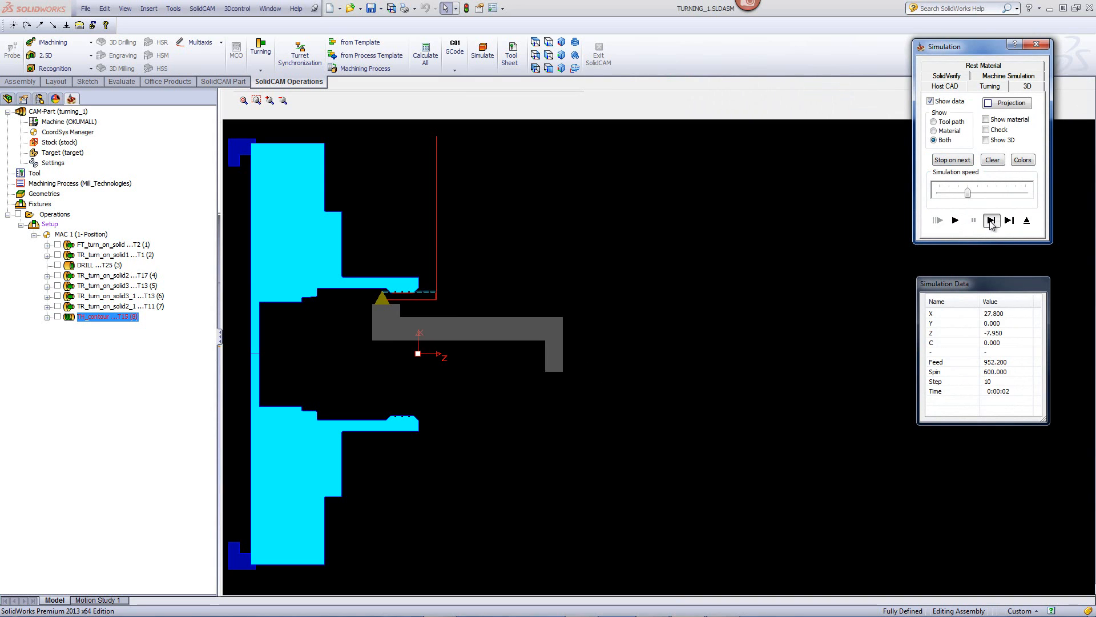
click(990, 222)
click(990, 222)
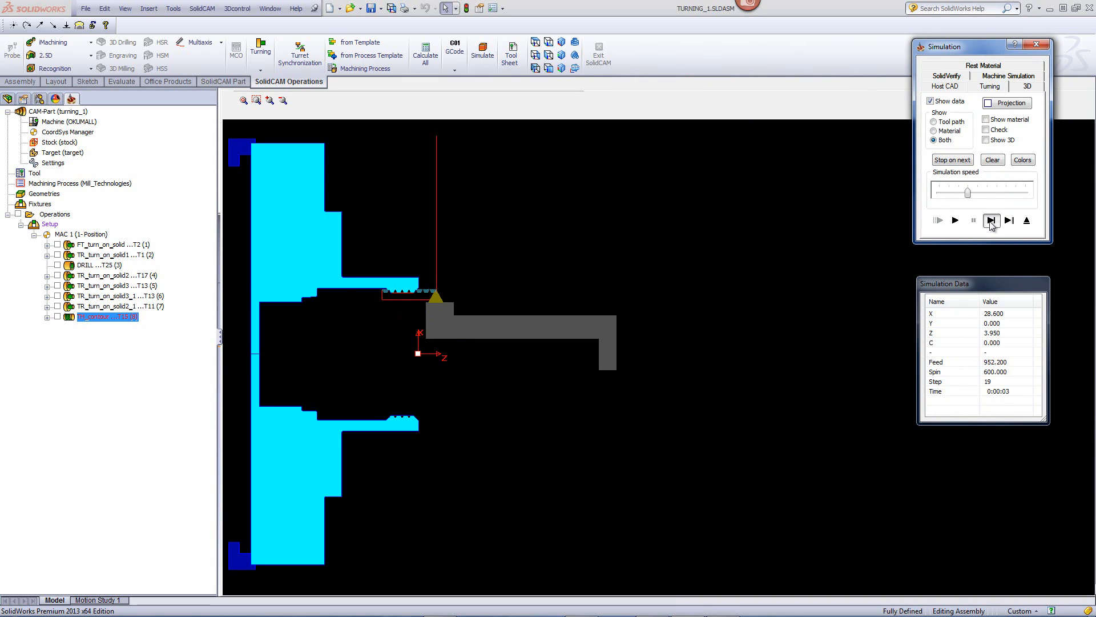
click(990, 222)
click(991, 221)
click(991, 221)
click(953, 222)
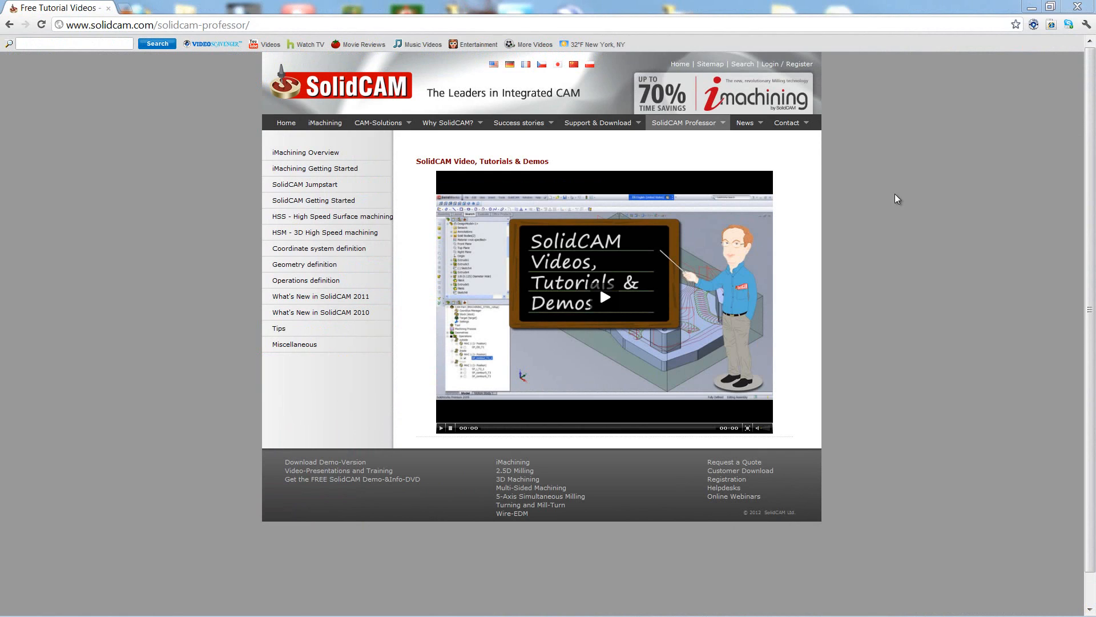
Show the list of SolidCAM Professor tutorial topics on the SolidCAM website in the browser
mouse_move(697, 131)
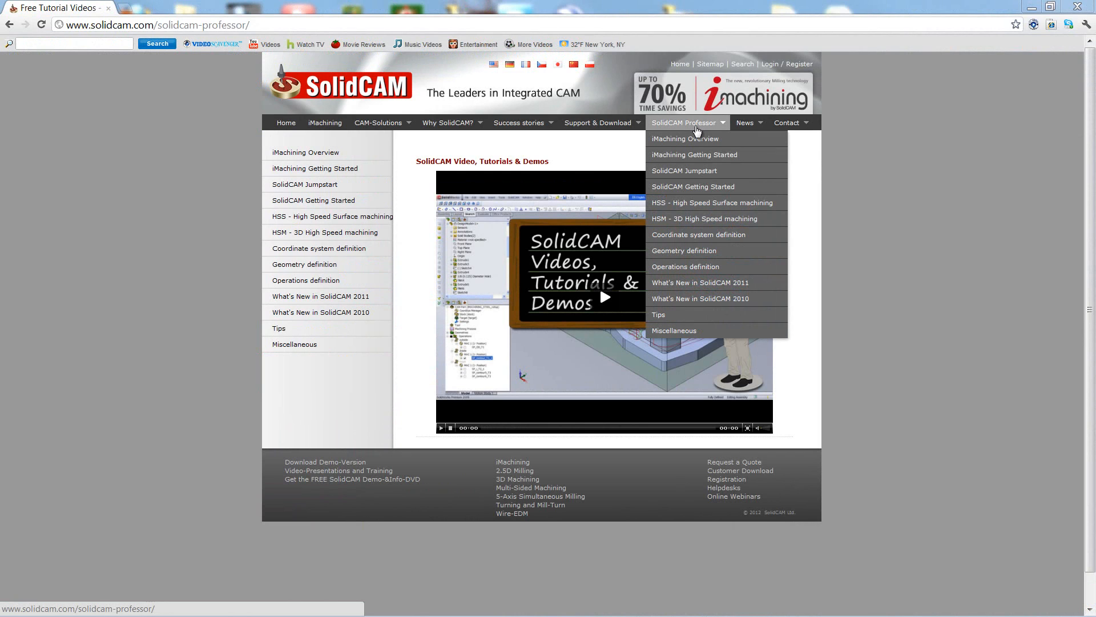